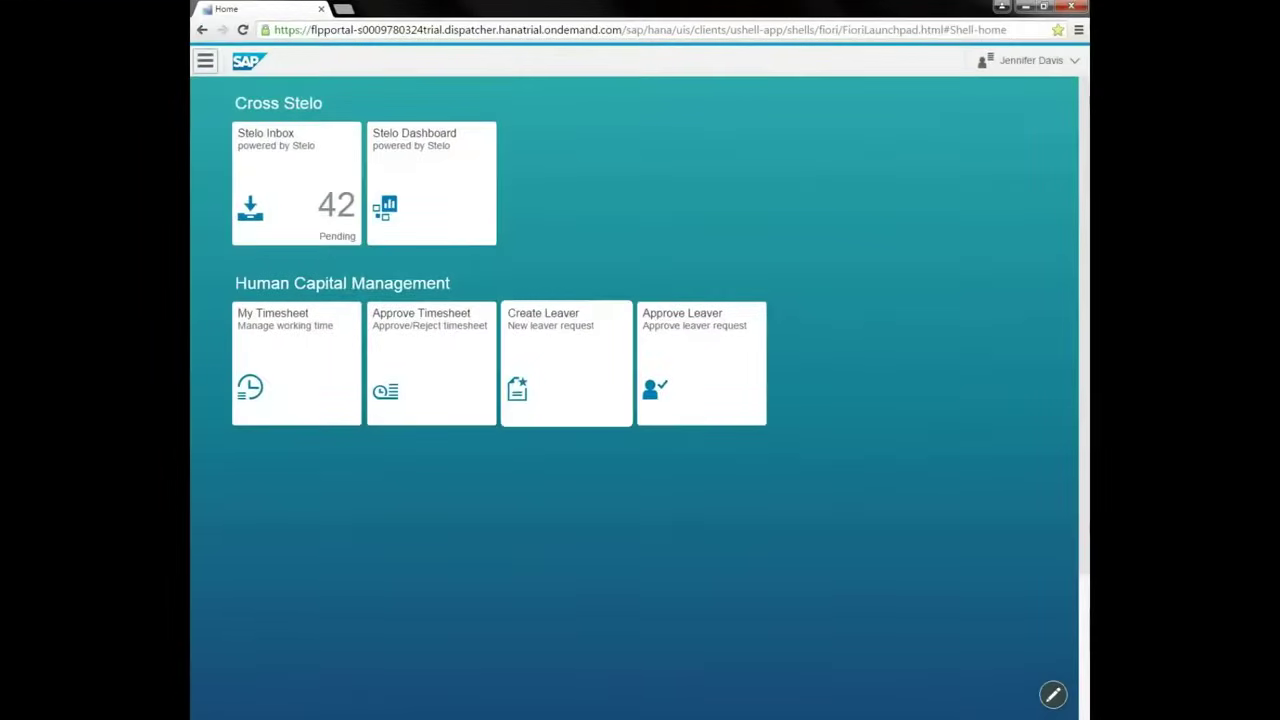
Launch the Create Leaver app and start a new Leaver Form from blank.
left_click(568, 368)
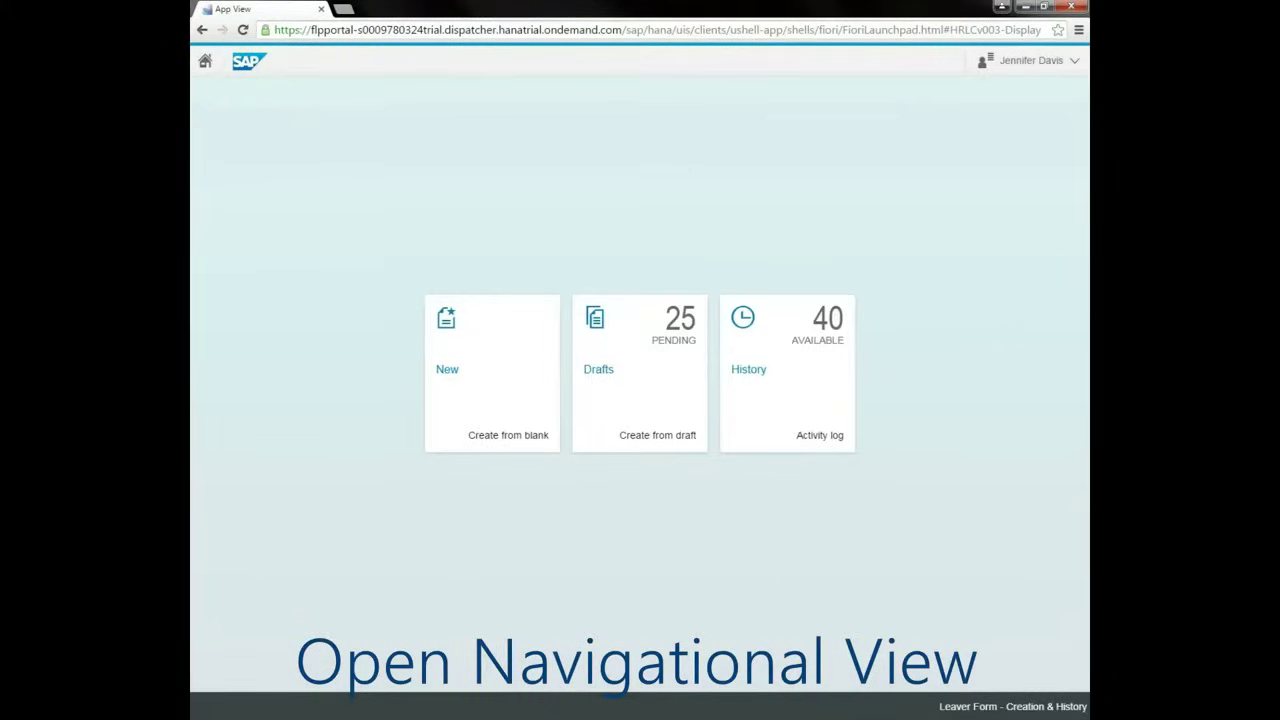
left_click(492, 373)
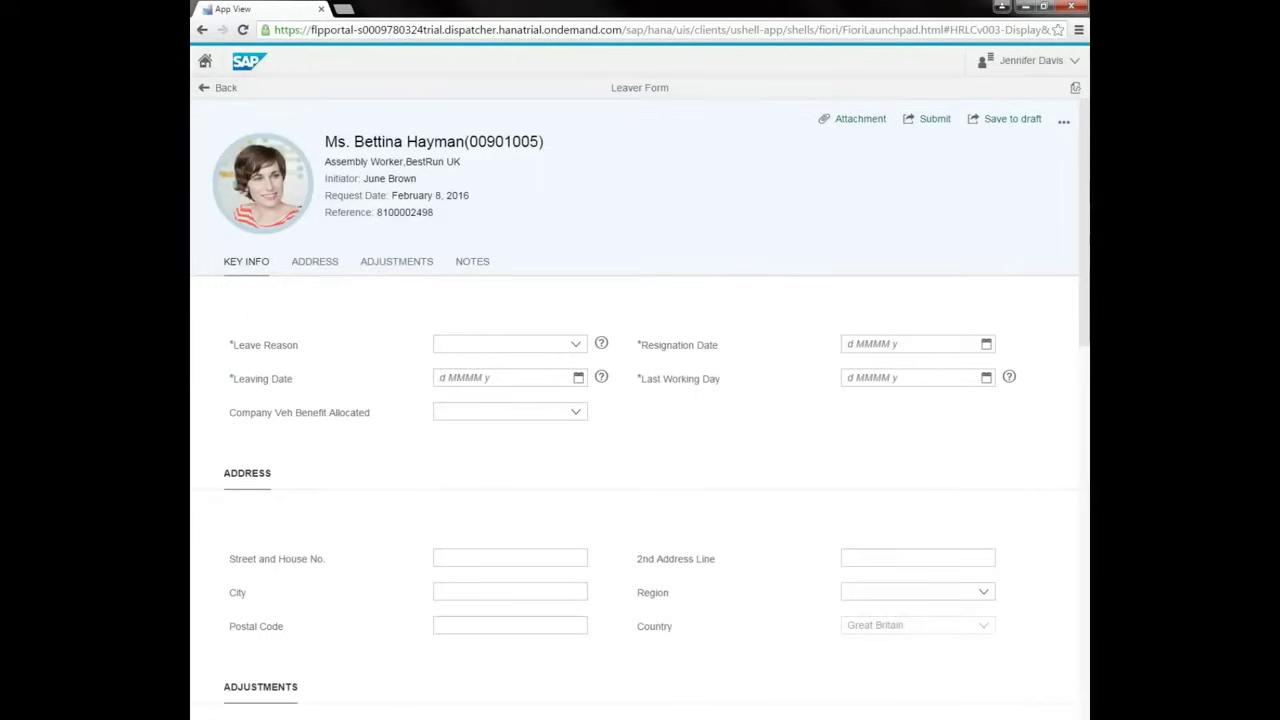
scroll(634, 424, "down", 3)
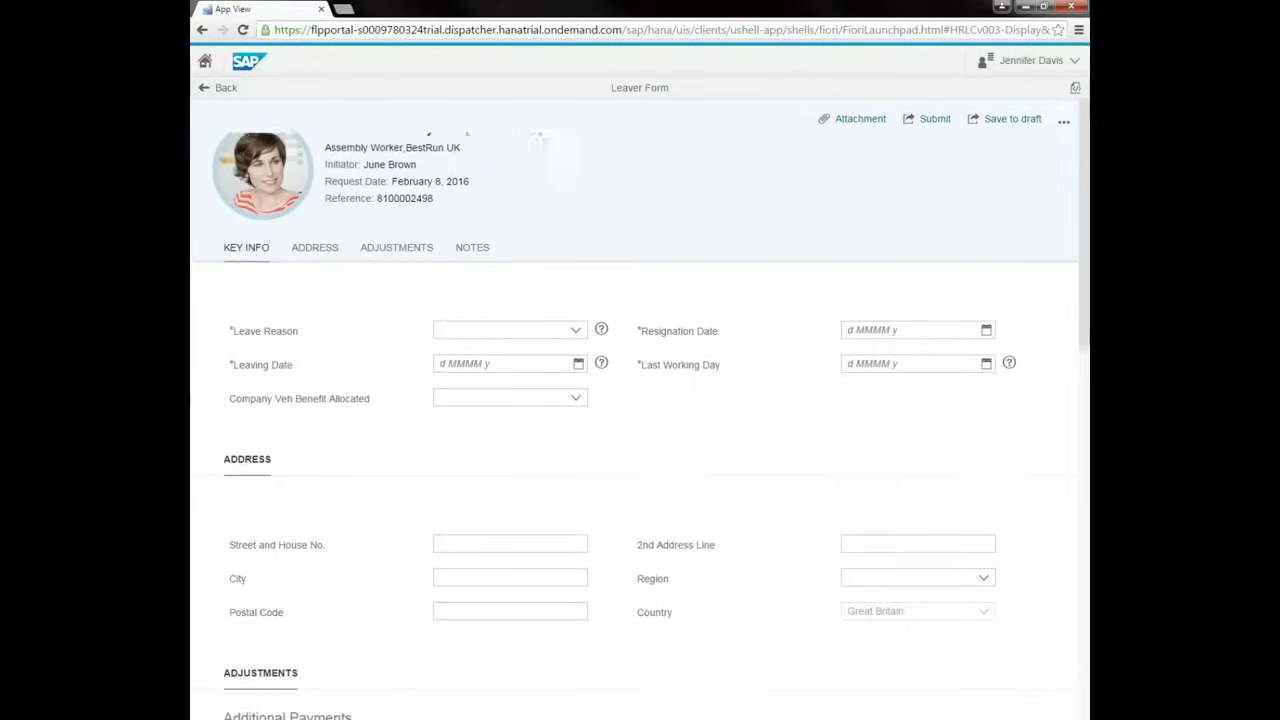
scroll(640, 412, "down", 1)
scroll(640, 412, "up", 5)
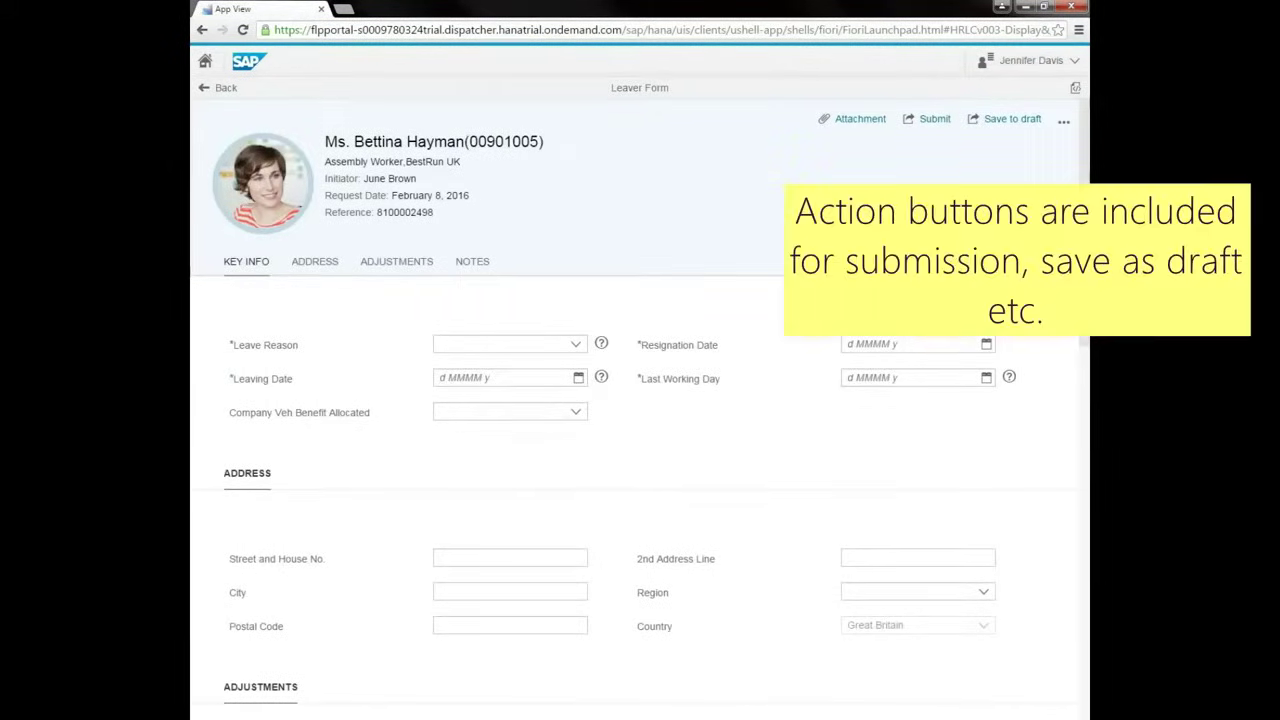
left_click(1063, 120)
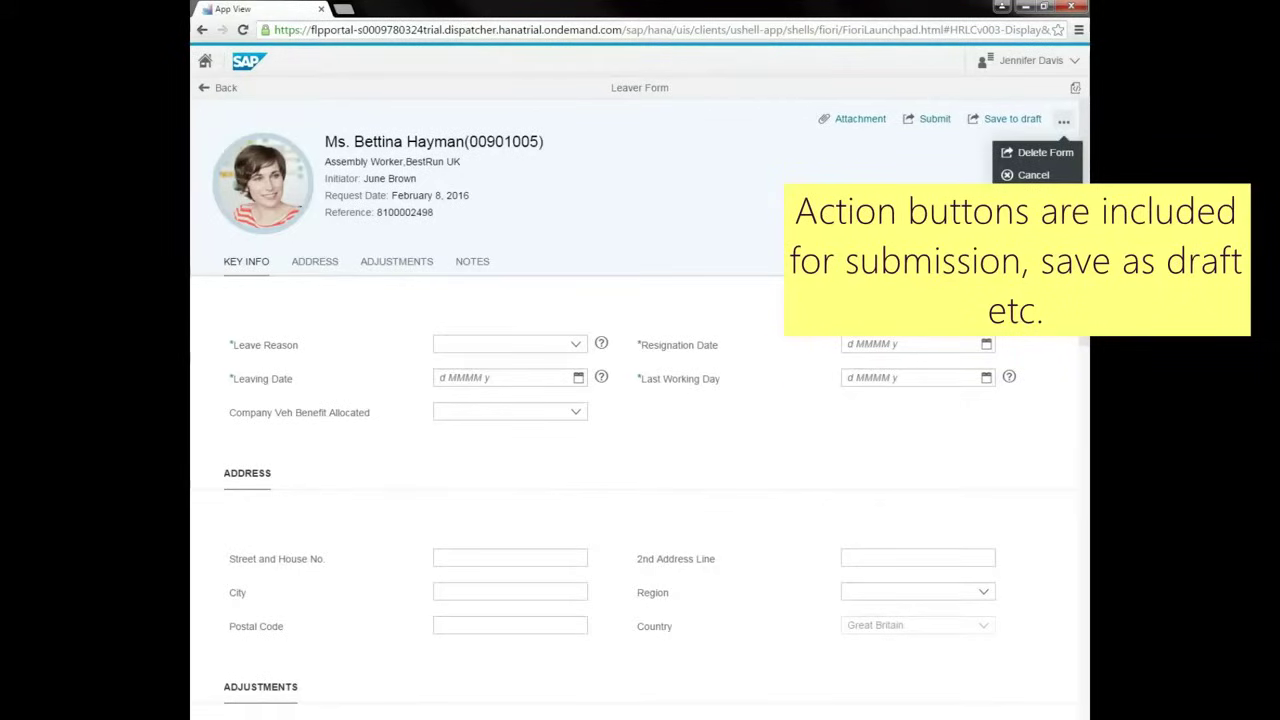
key("Escape")
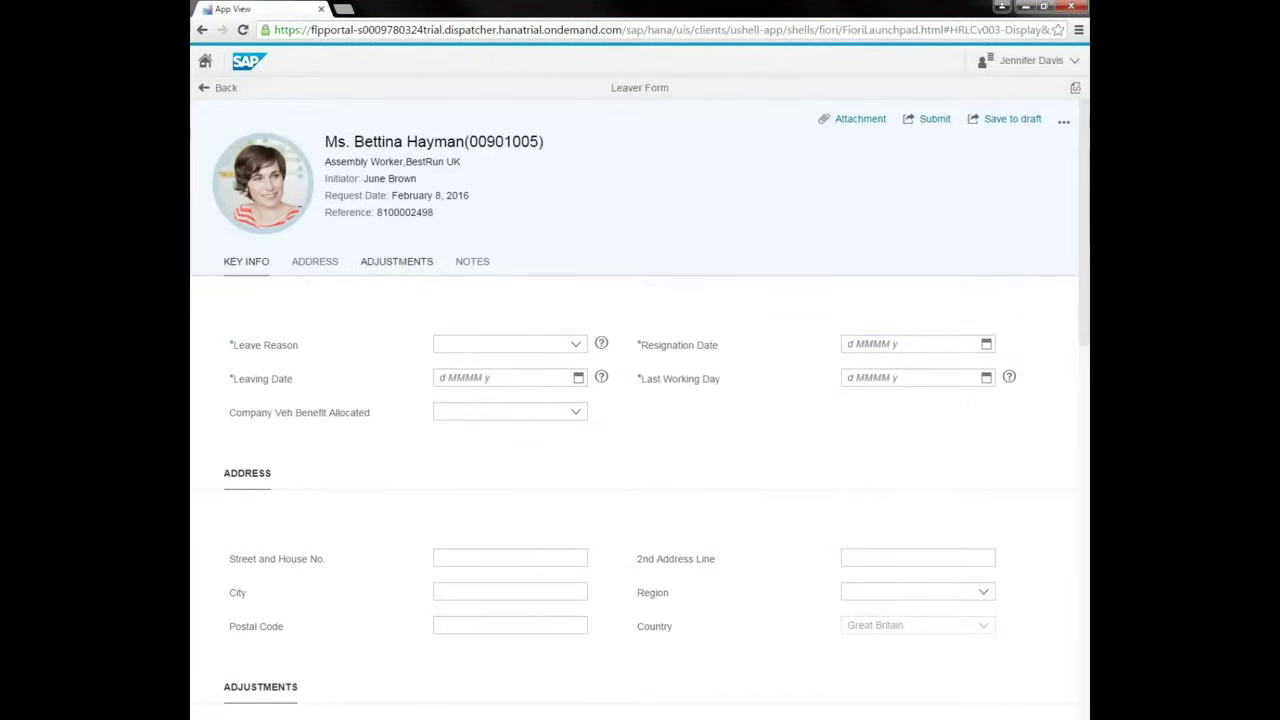
scroll(640, 450, "down", 5)
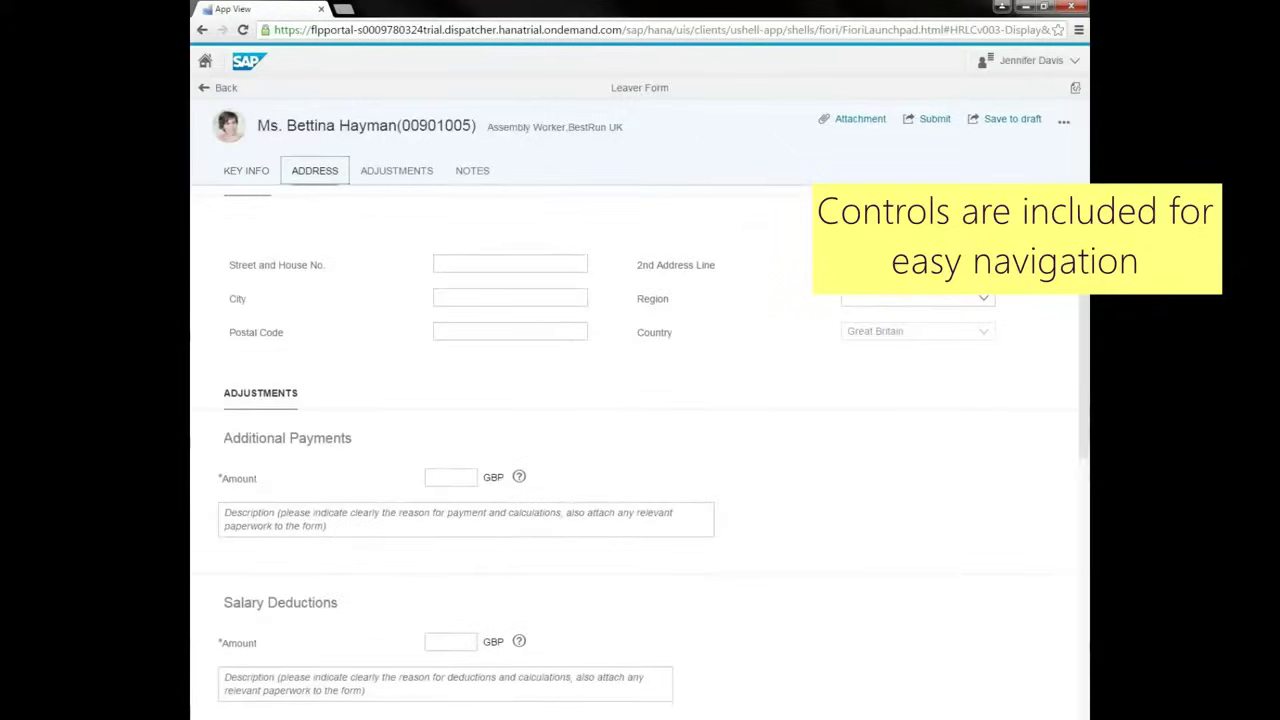
key("Return")
key("Down")
key("Down")
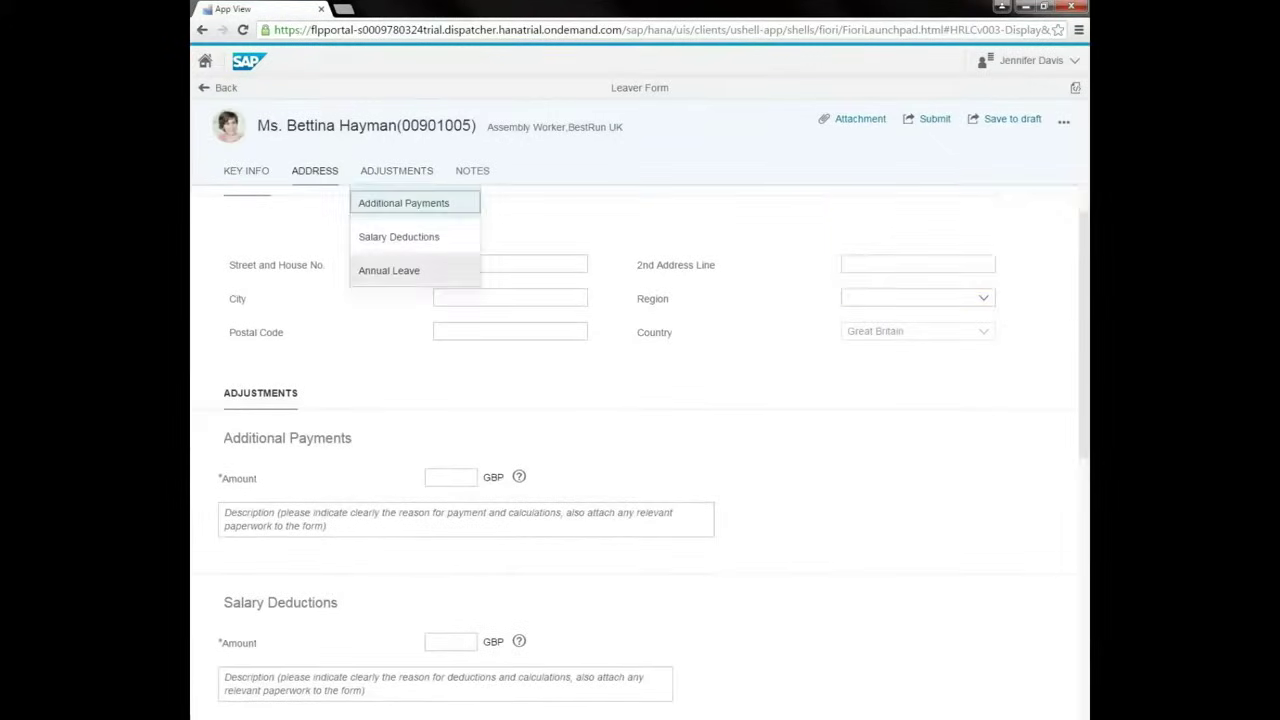
key("Return")
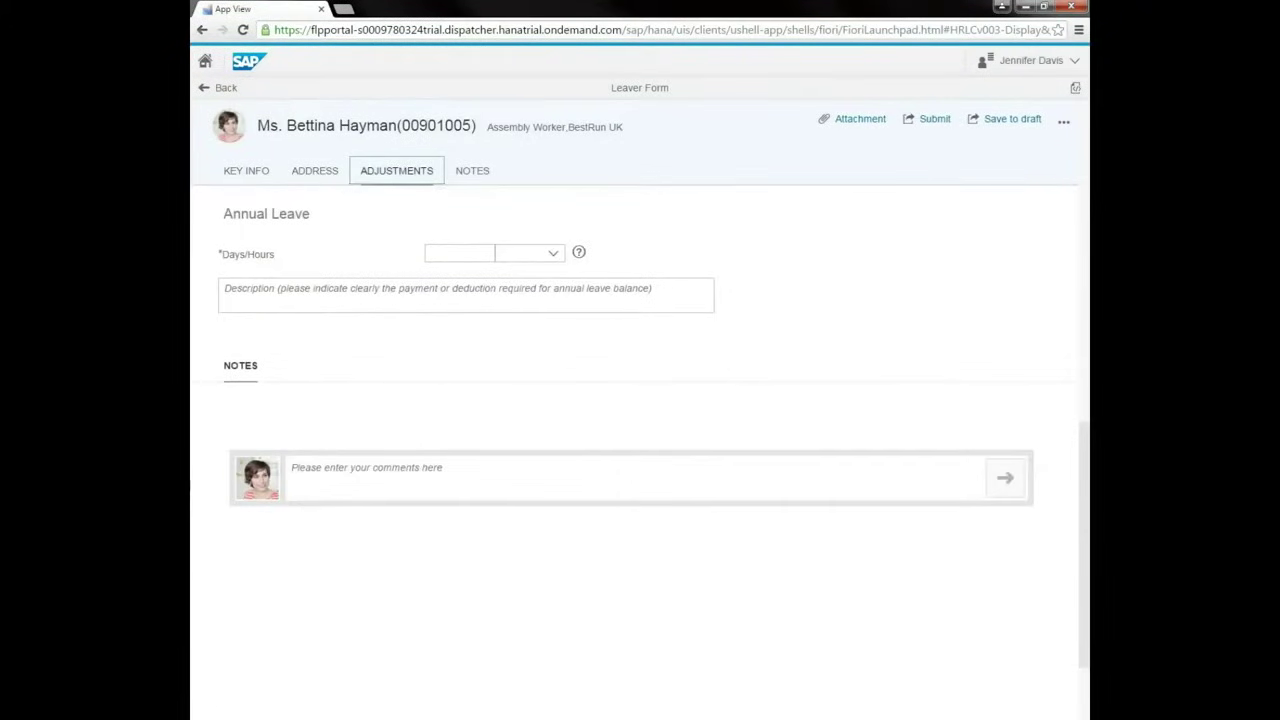
key("Left")
key("Return")
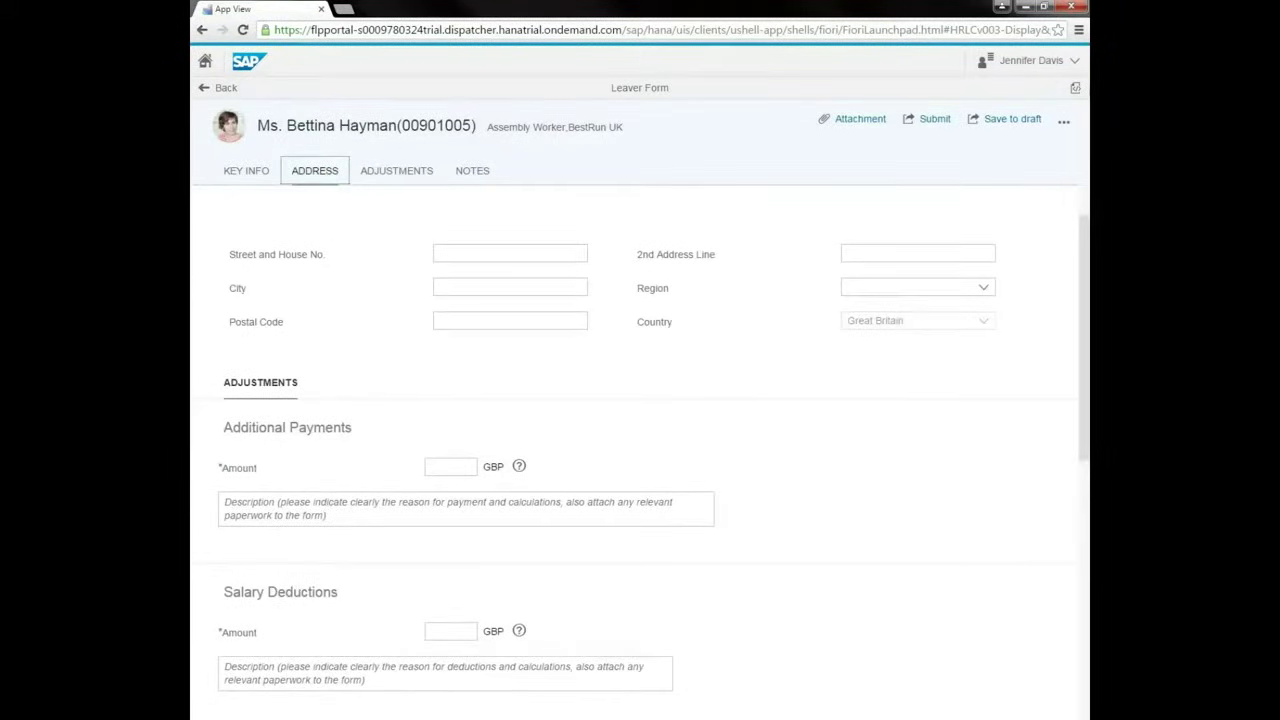
scroll(640, 450, "up", 5)
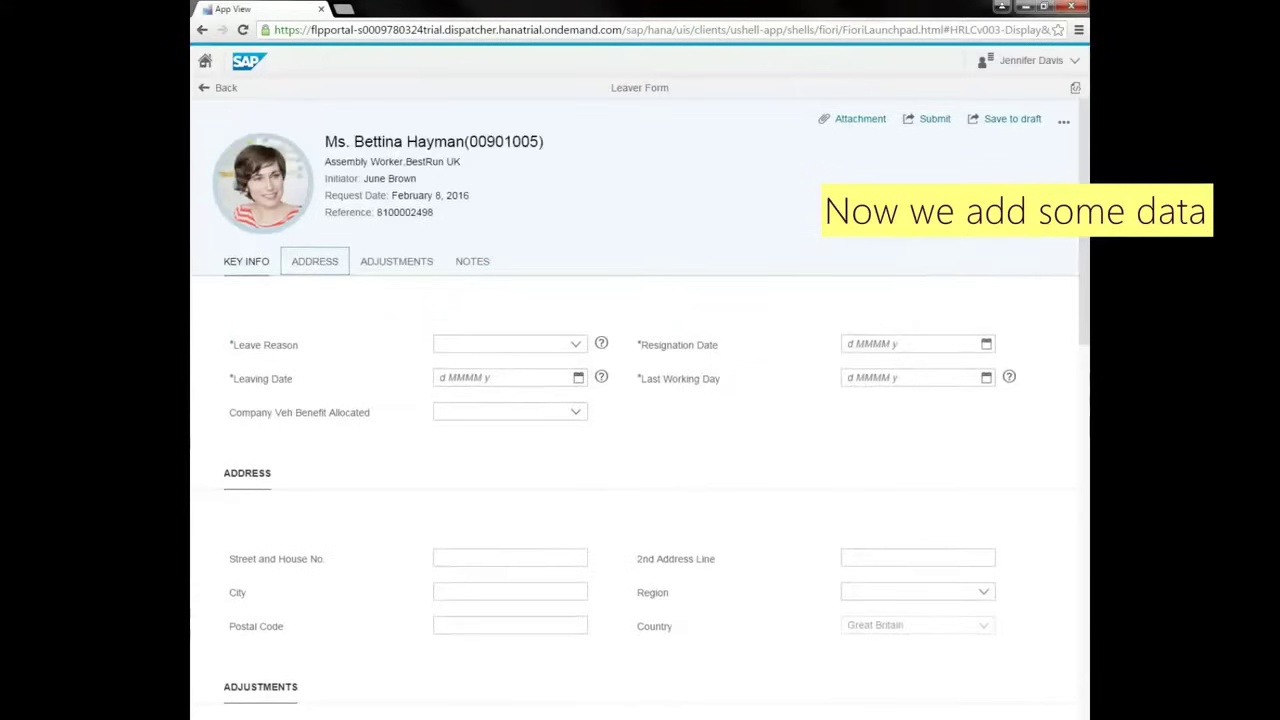
Set the leave reason to Career Opportunities.
key("Tab")
key("alt+Down")
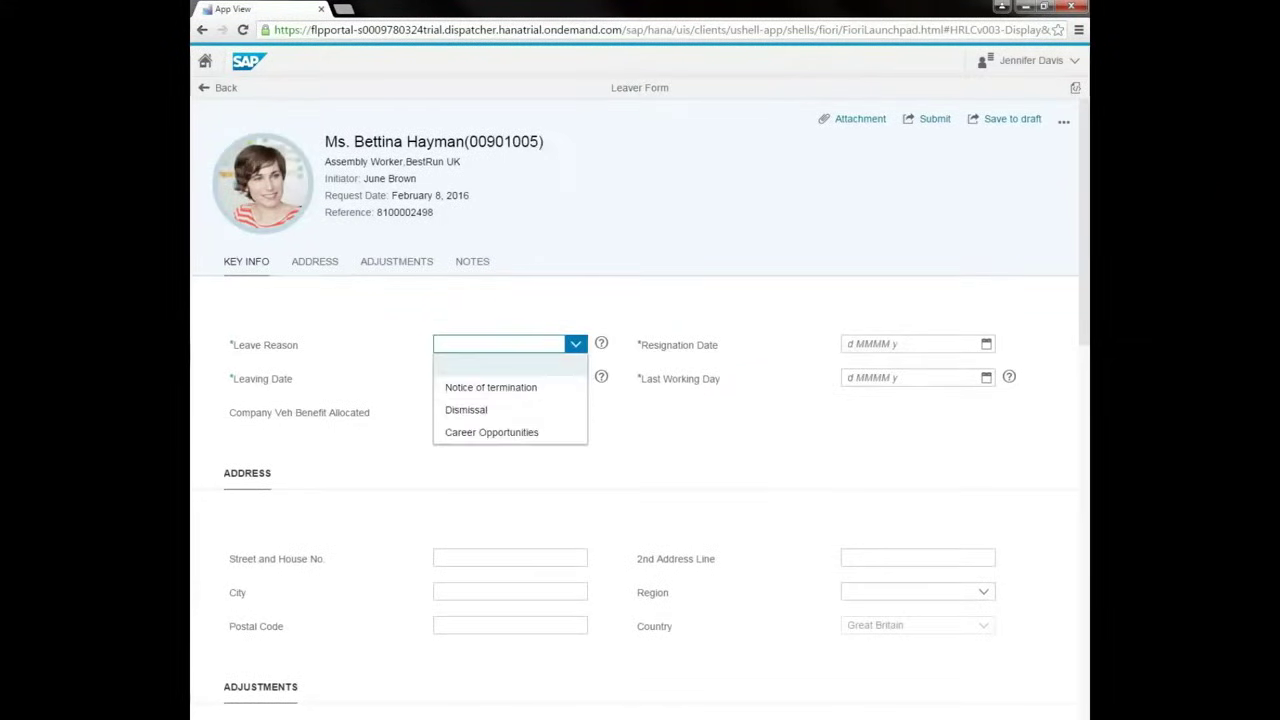
key("Down")
key("Down")
key("Return")
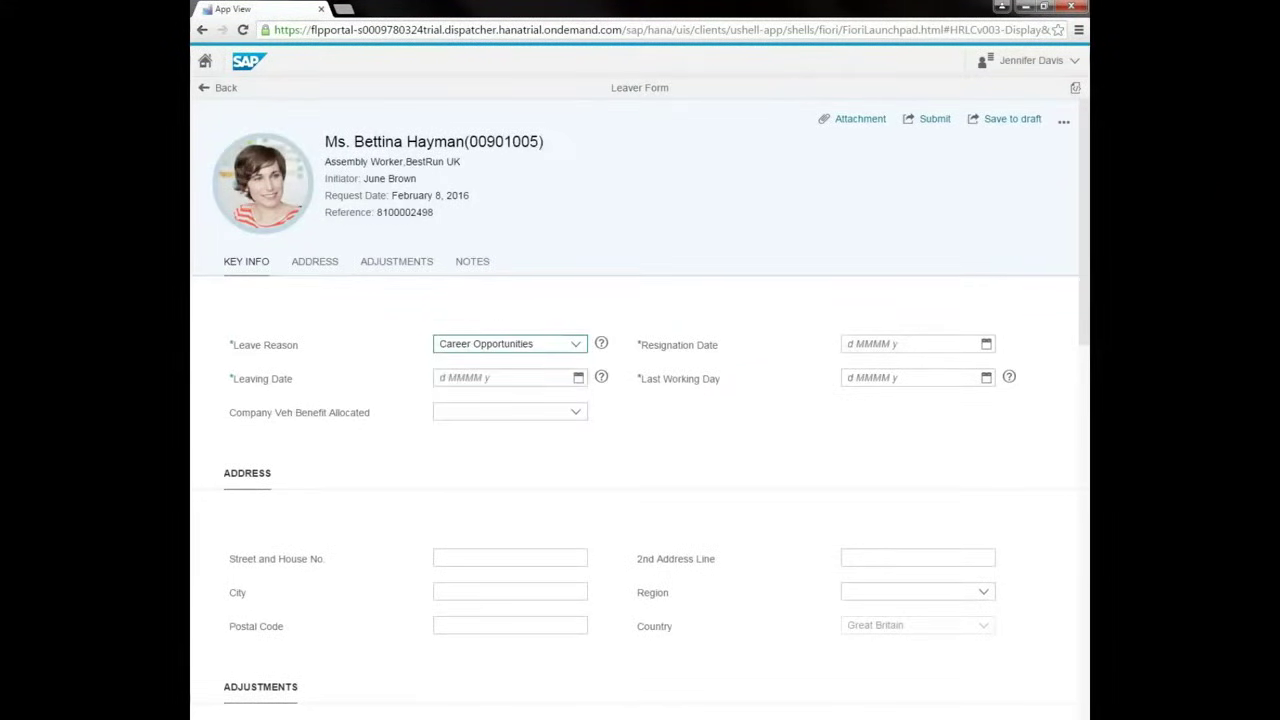
Set resignation date 1 February, leaving date 15 February, last working day 12 February 2016.
key("Tab")
key("alt+Down")
key("Up")
key("Return")
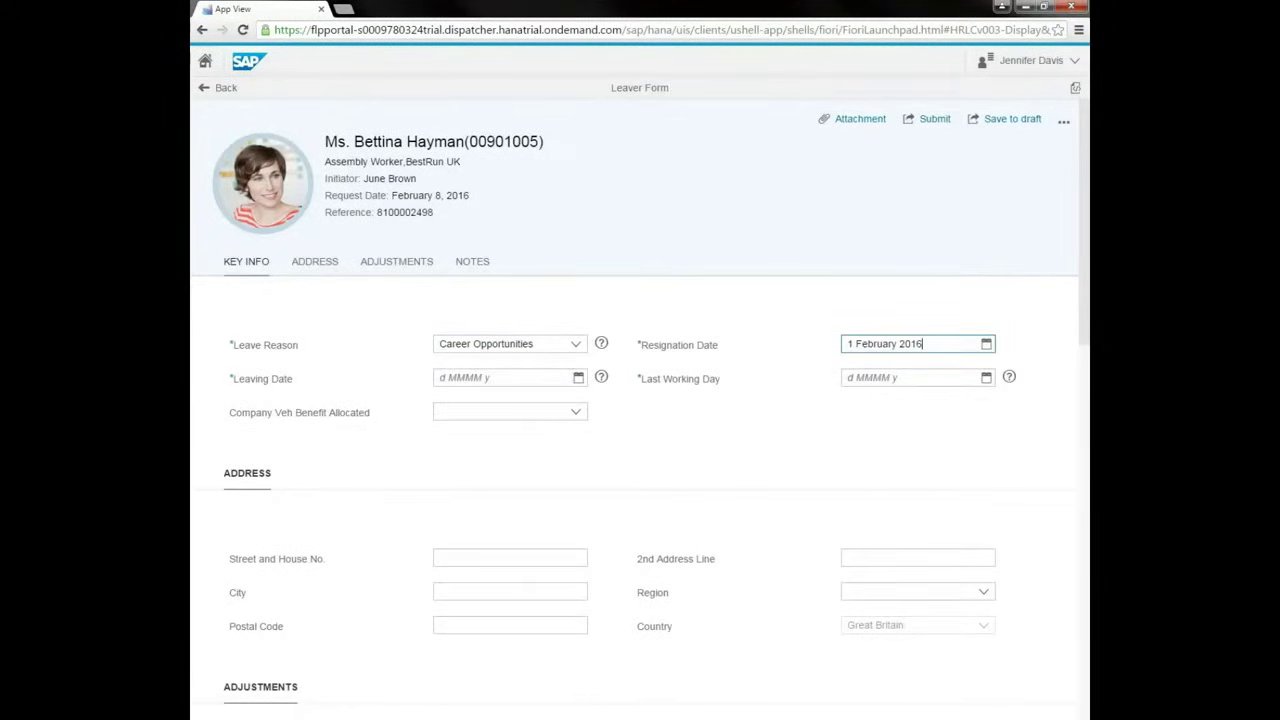
key("Tab")
key("alt+Down")
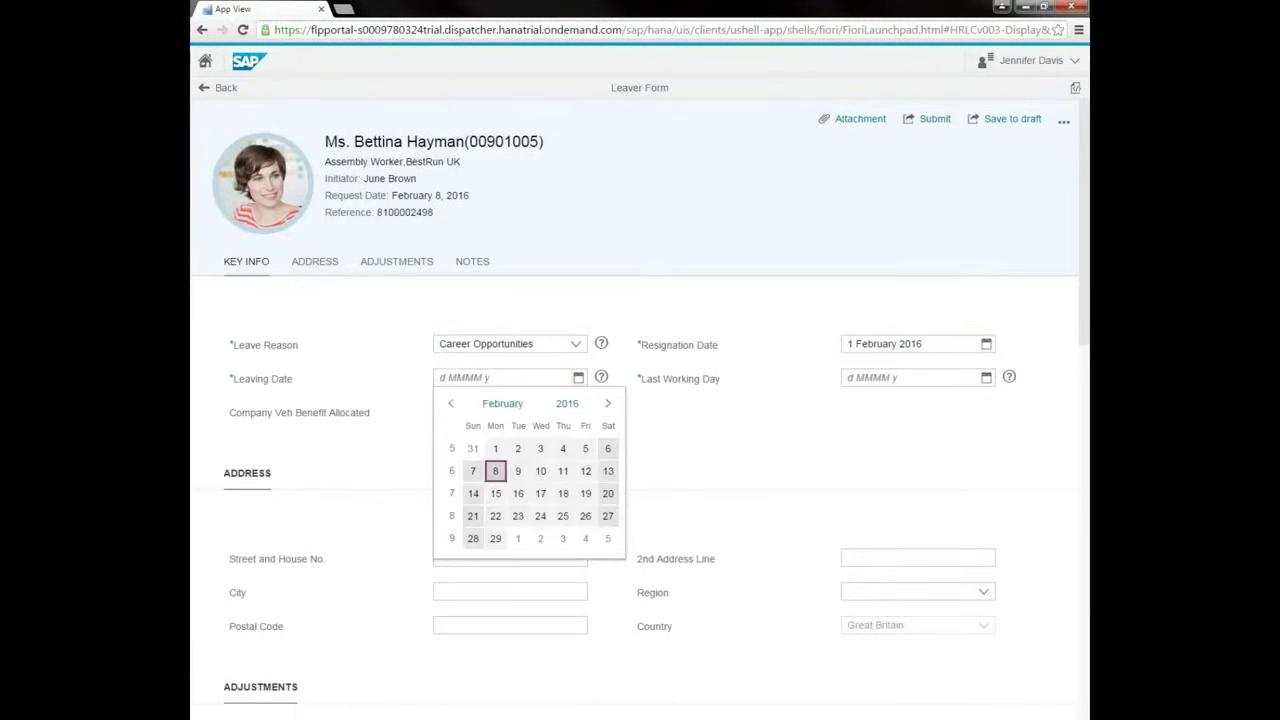
key("Down")
key("Return")
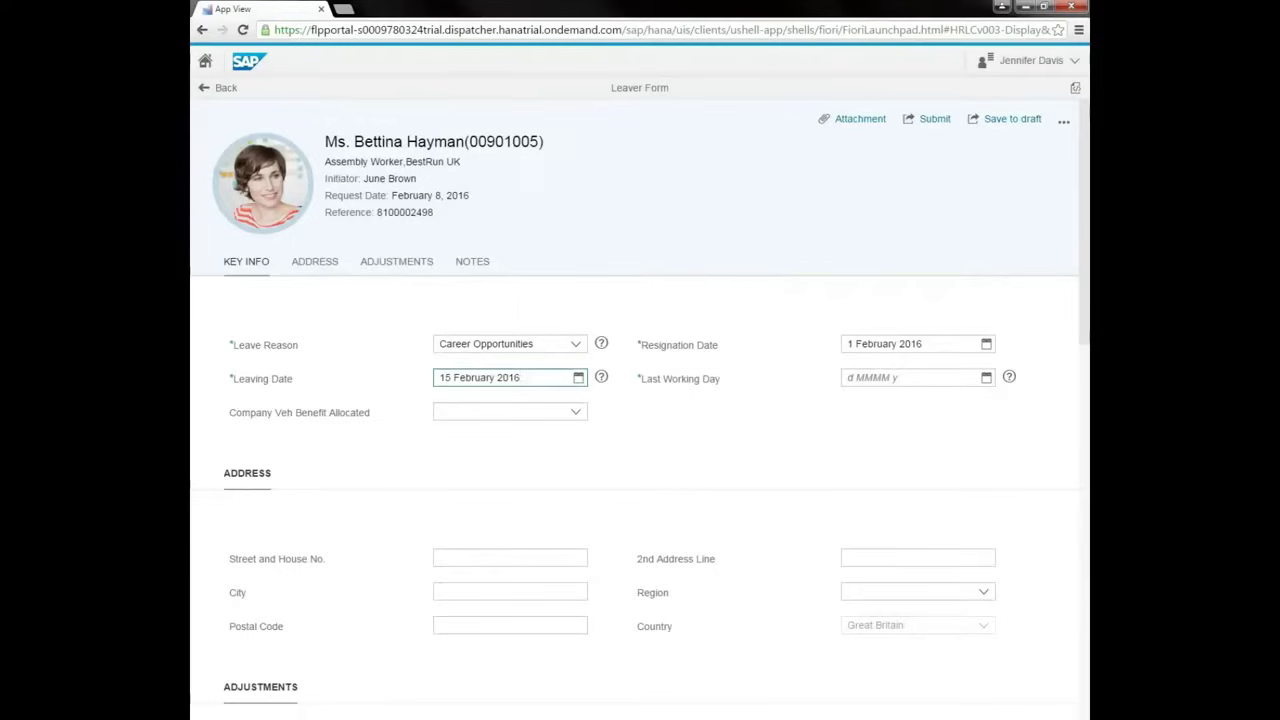
key("Tab")
key("alt+Down")
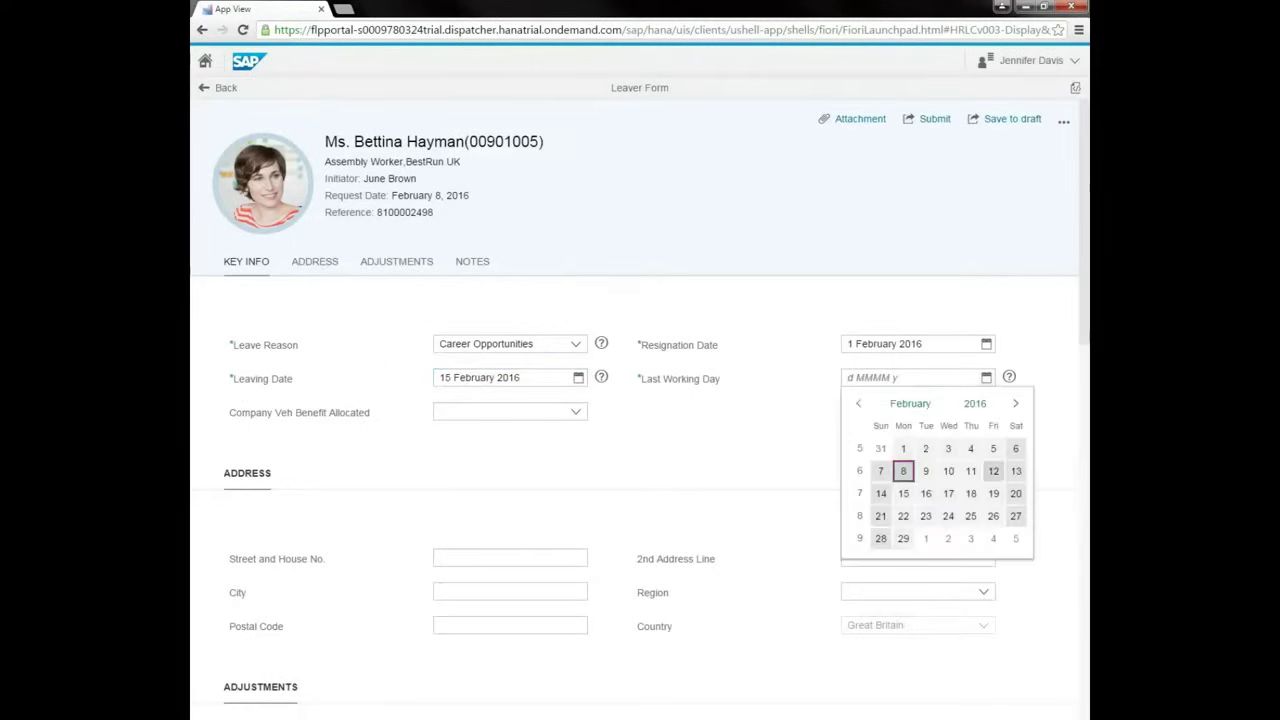
key("Right")
key("Right")
key("Right")
key("Right")
key("Return")
Set Company Vehicle Benefit to No.
key("Tab")
key("alt+Down")
key("Down")
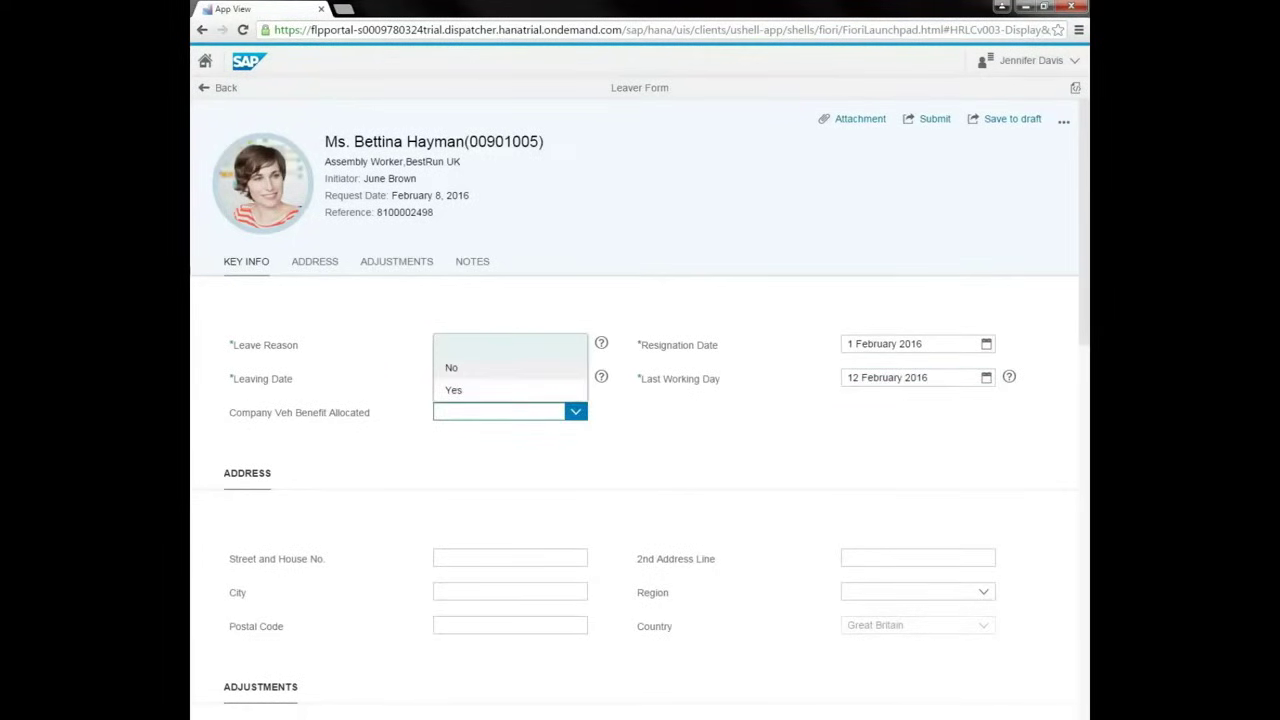
key("Return")
key("Tab")
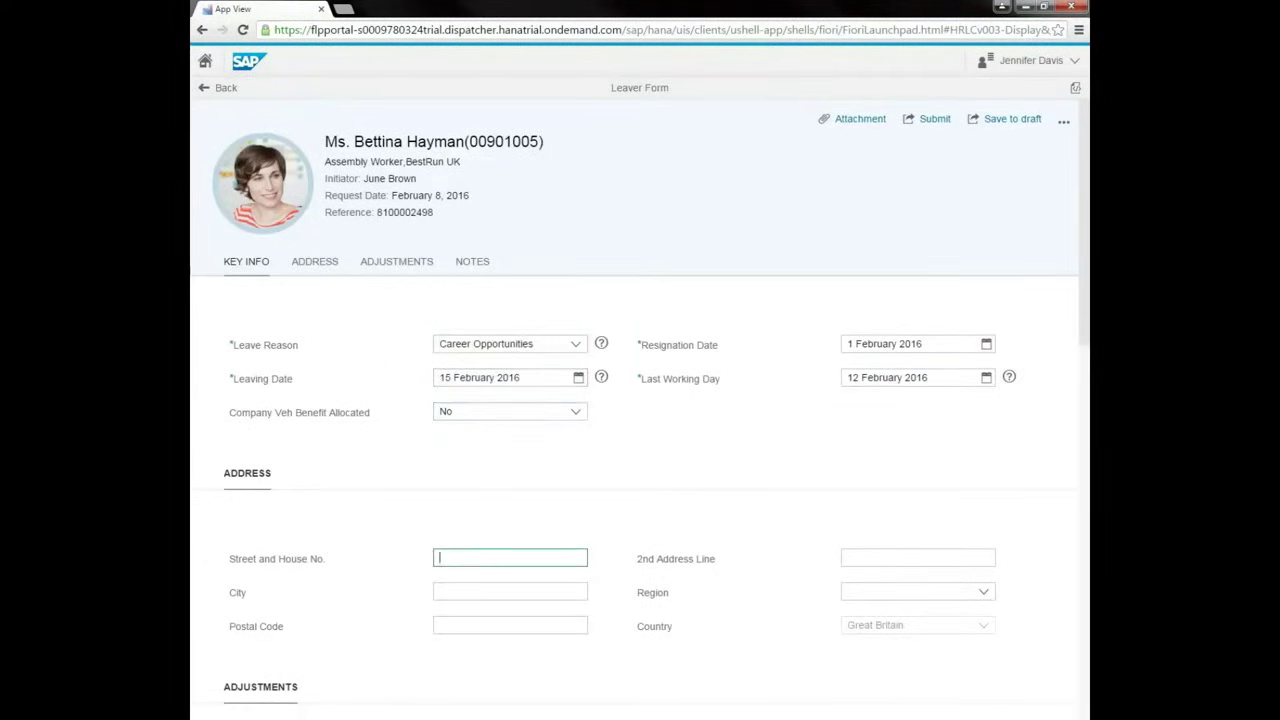
key("Tab")
key("Tab")
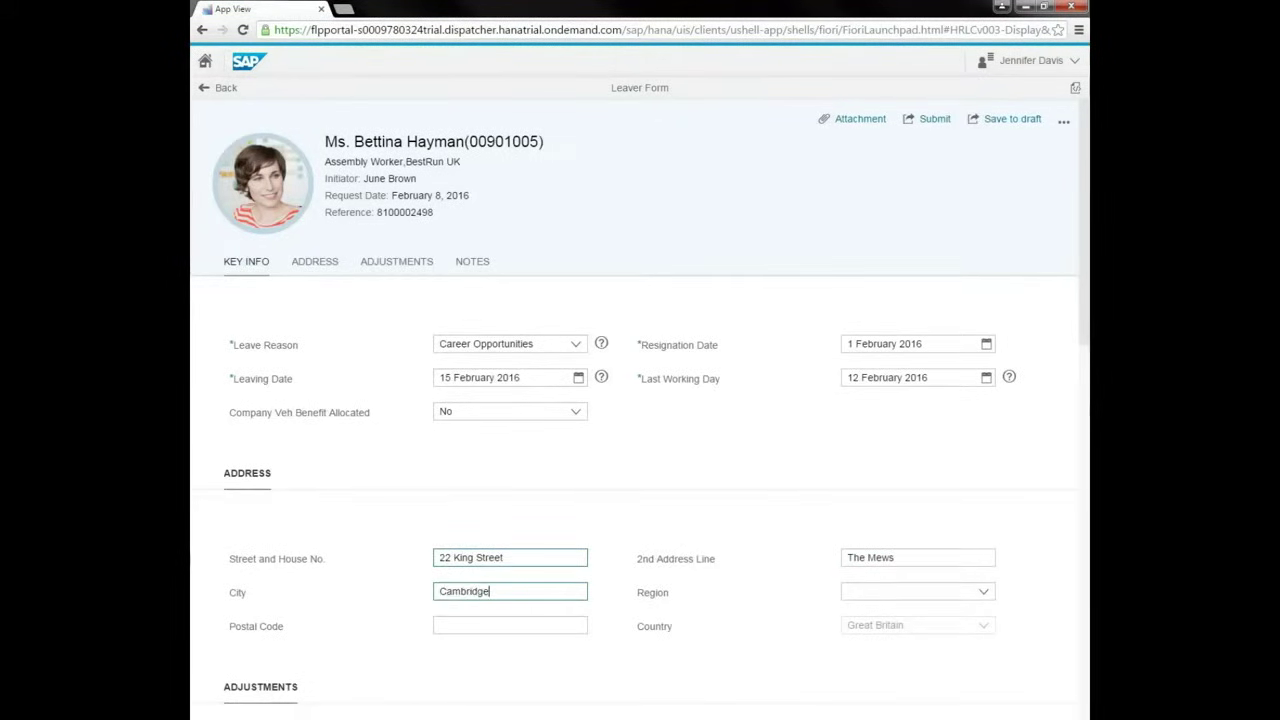
key("Tab")
key("Tab")
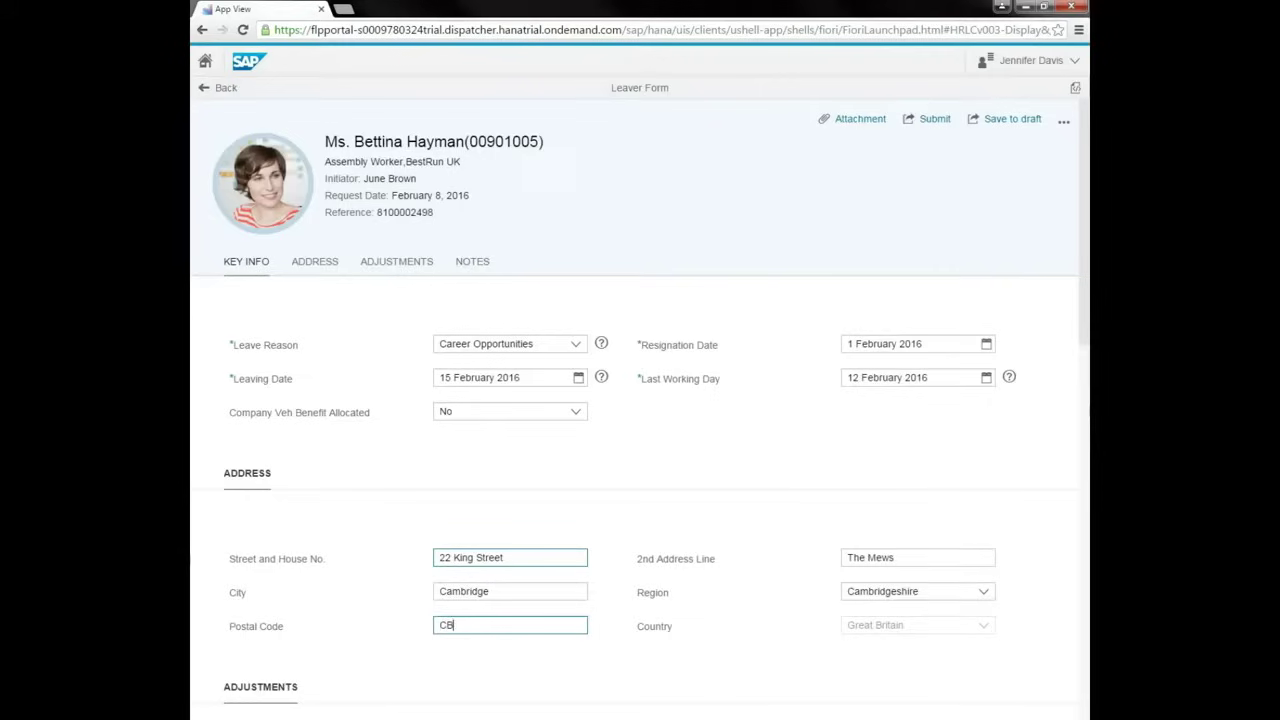
scroll(640, 400, "down", 4)
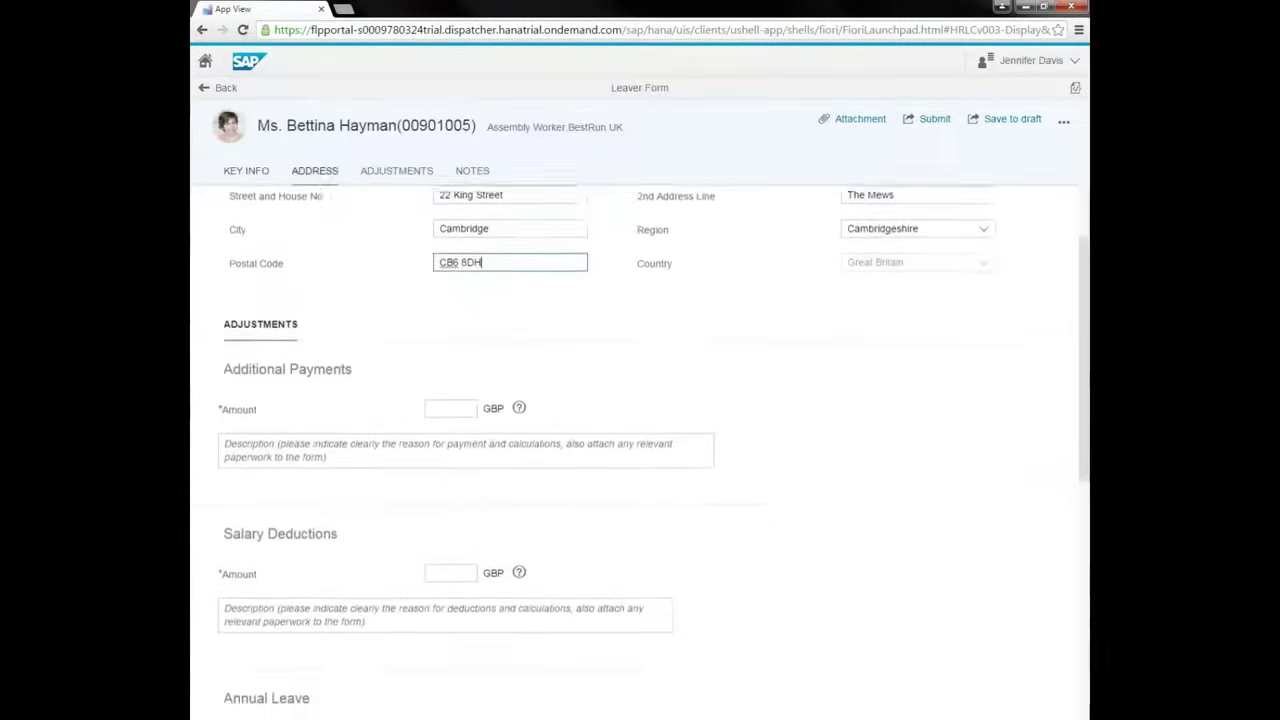
scroll(640, 450, "down", 1)
Add a 250 'Final expenses' payment and a 125 'Balance on season ticket loan' deduction.
left_click(450, 288)
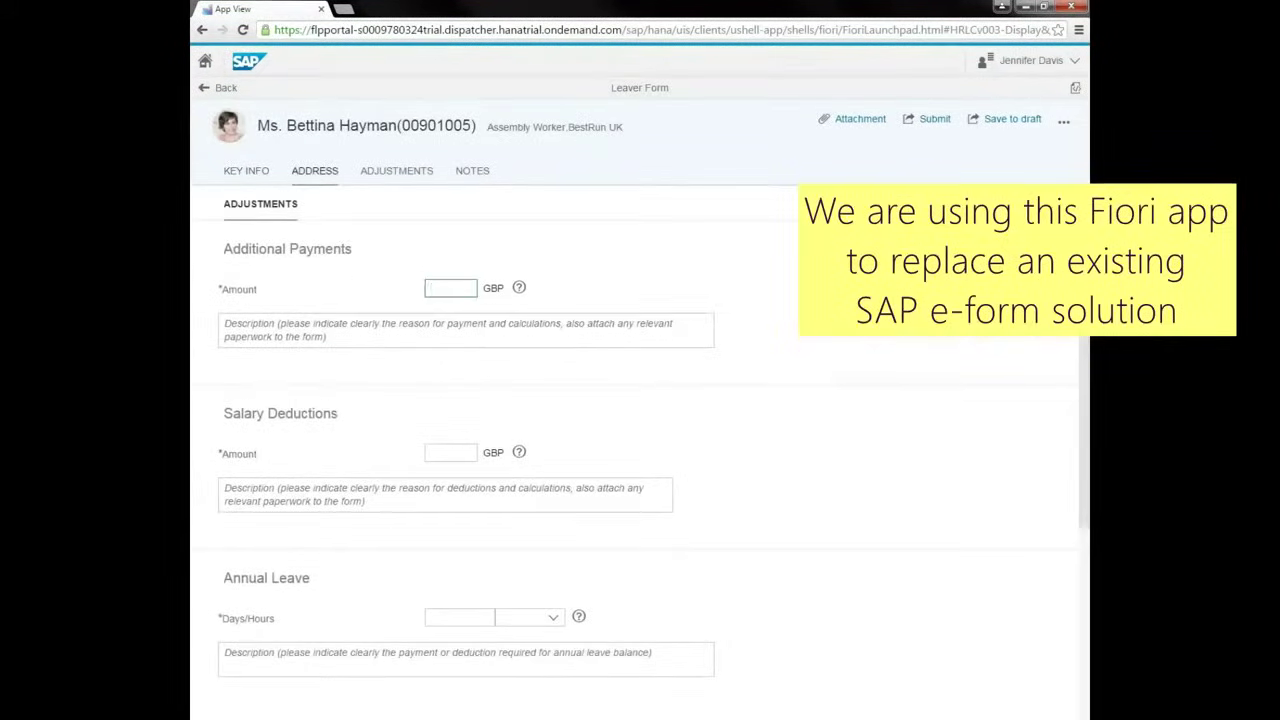
type("250")
key("Tab")
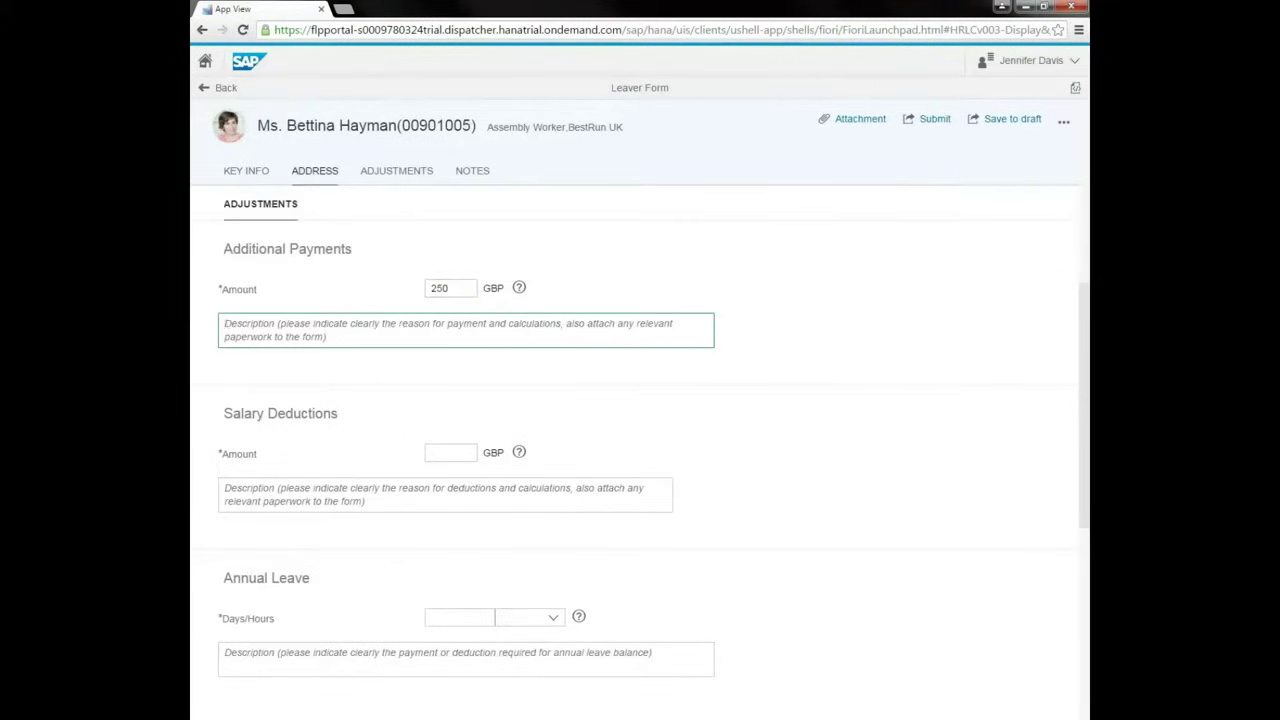
type("Final expenses")
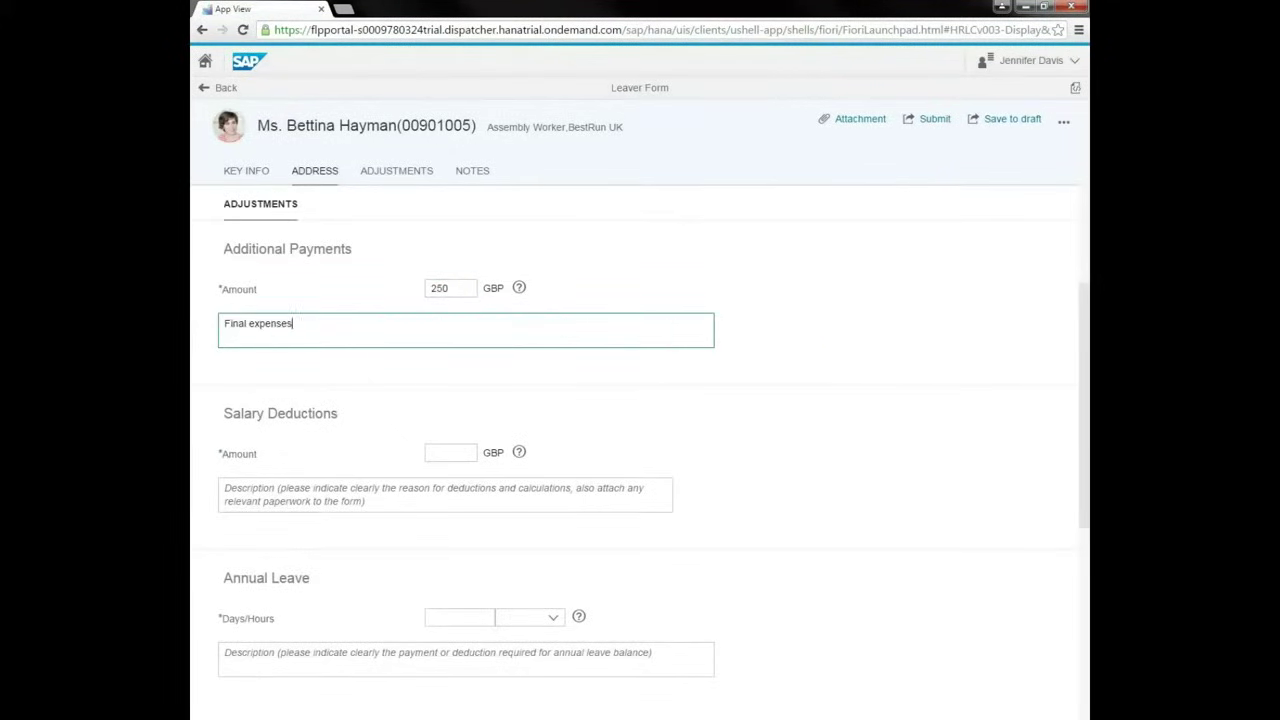
key("Tab")
type("125")
key("Tab")
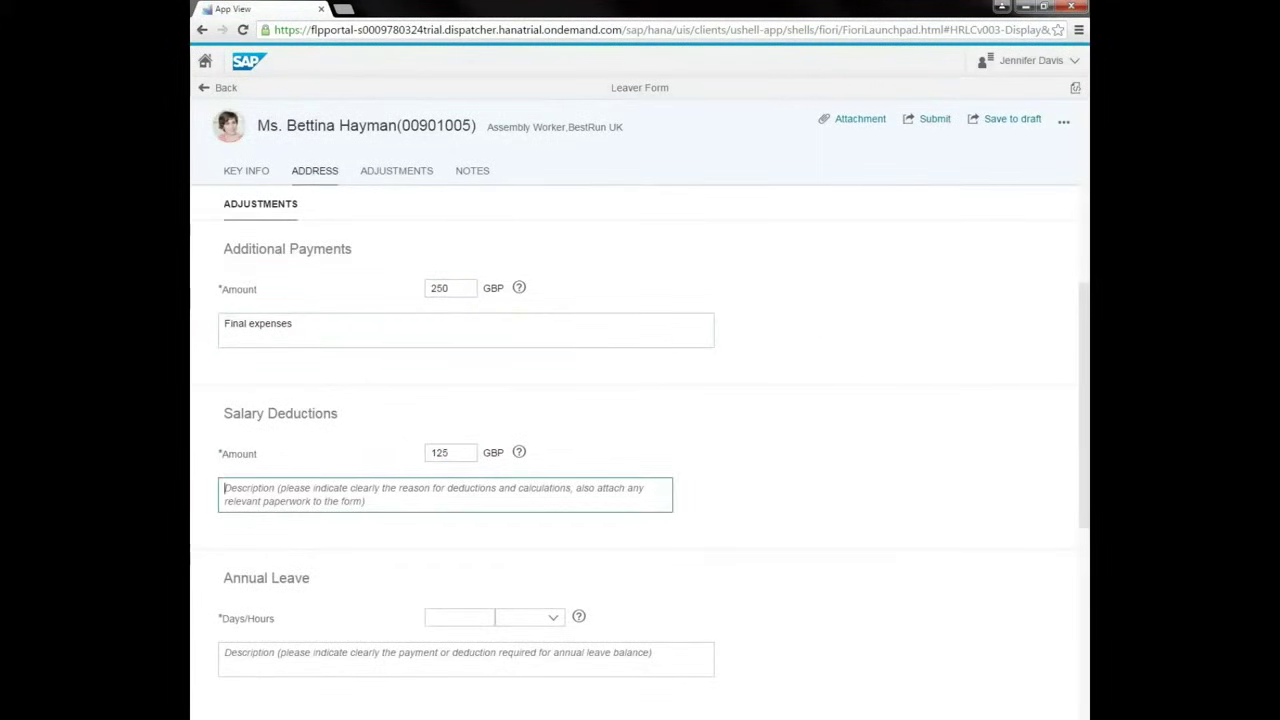
type("Balance on season ticket loan")
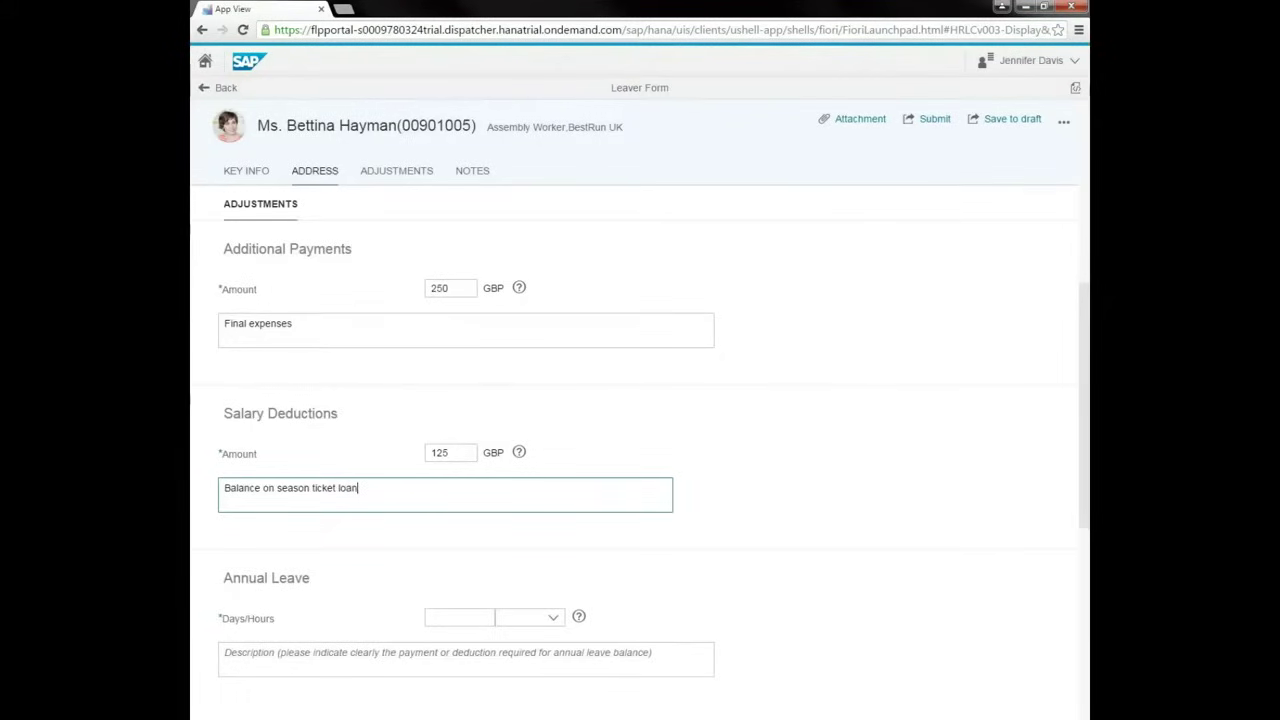
Record 24 Hours 'Accrued holiday' and write the note 'Please process as a priority'.
key("Tab")
type("24")
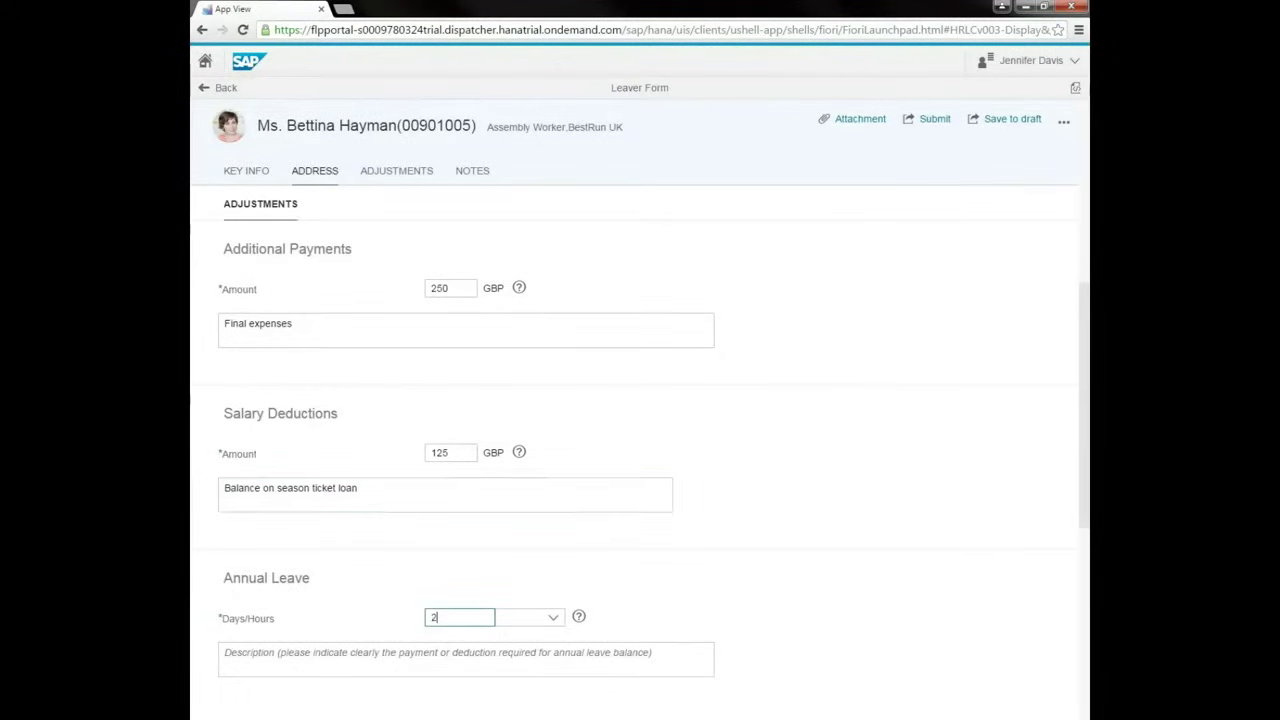
key("Tab")
key("alt+Down")
key("Down")
key("Down")
key("Tab")
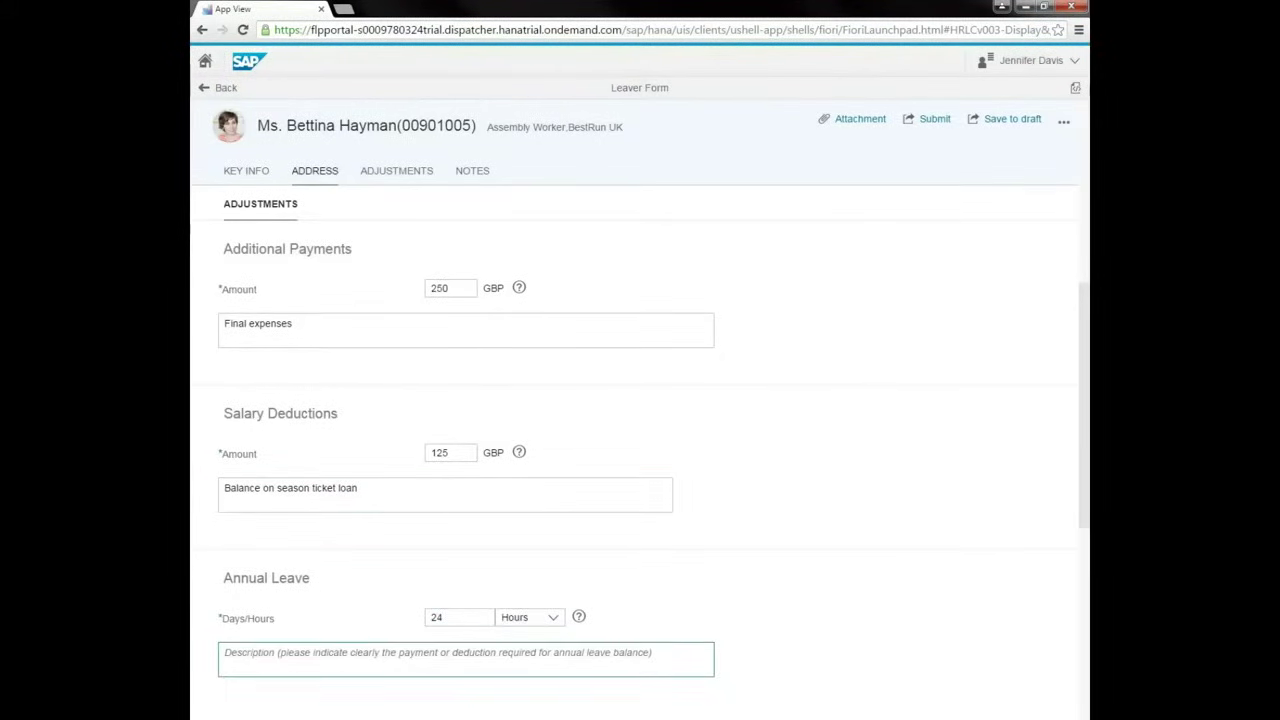
type("Accrued holiday")
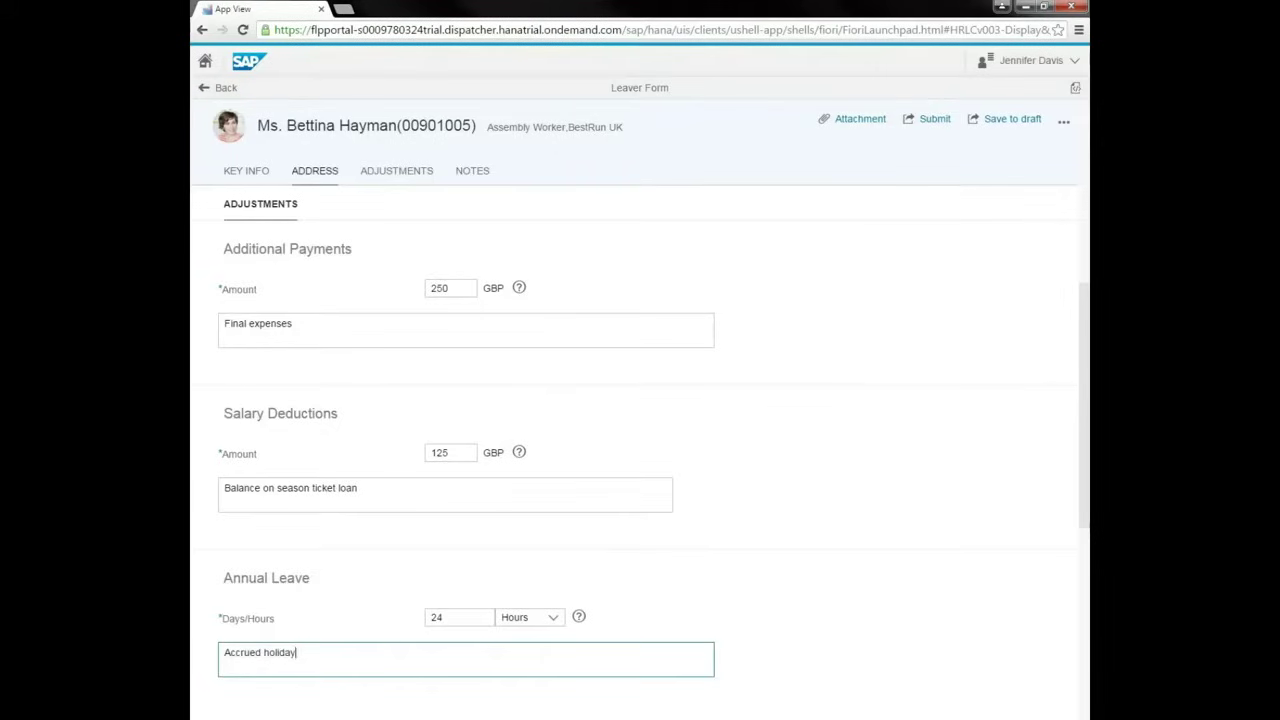
key("Tab")
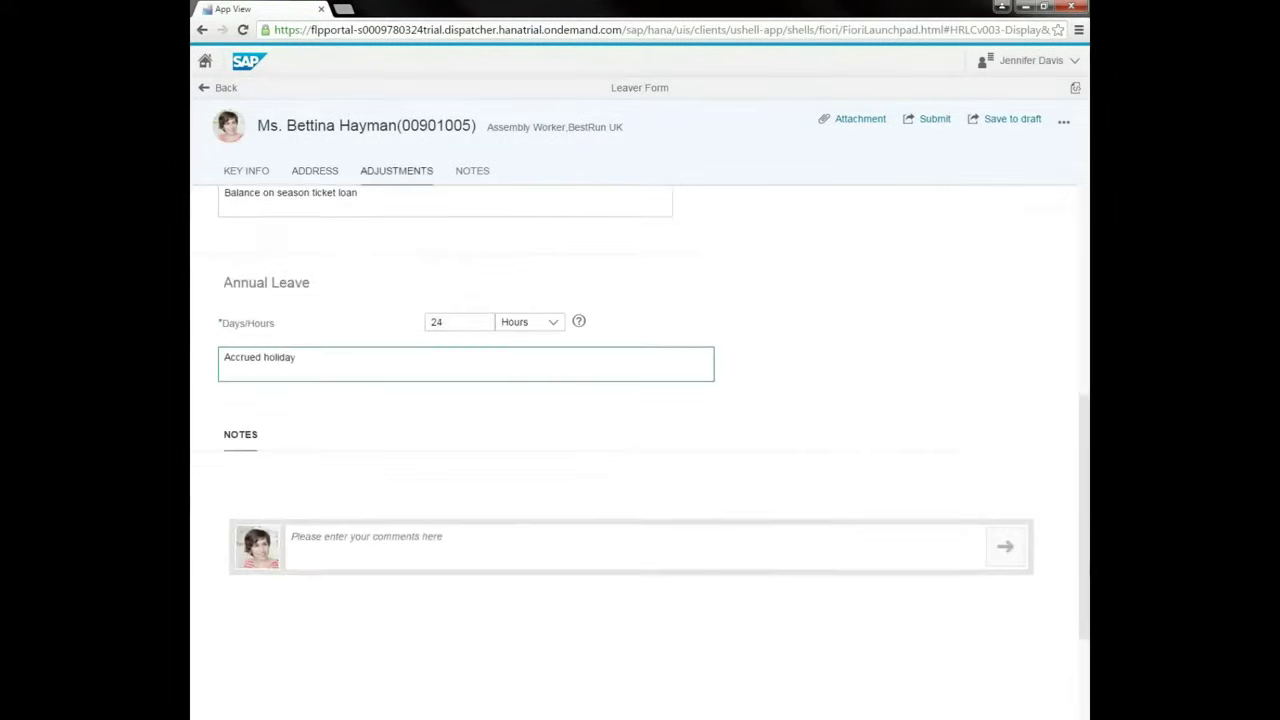
type("Plea")
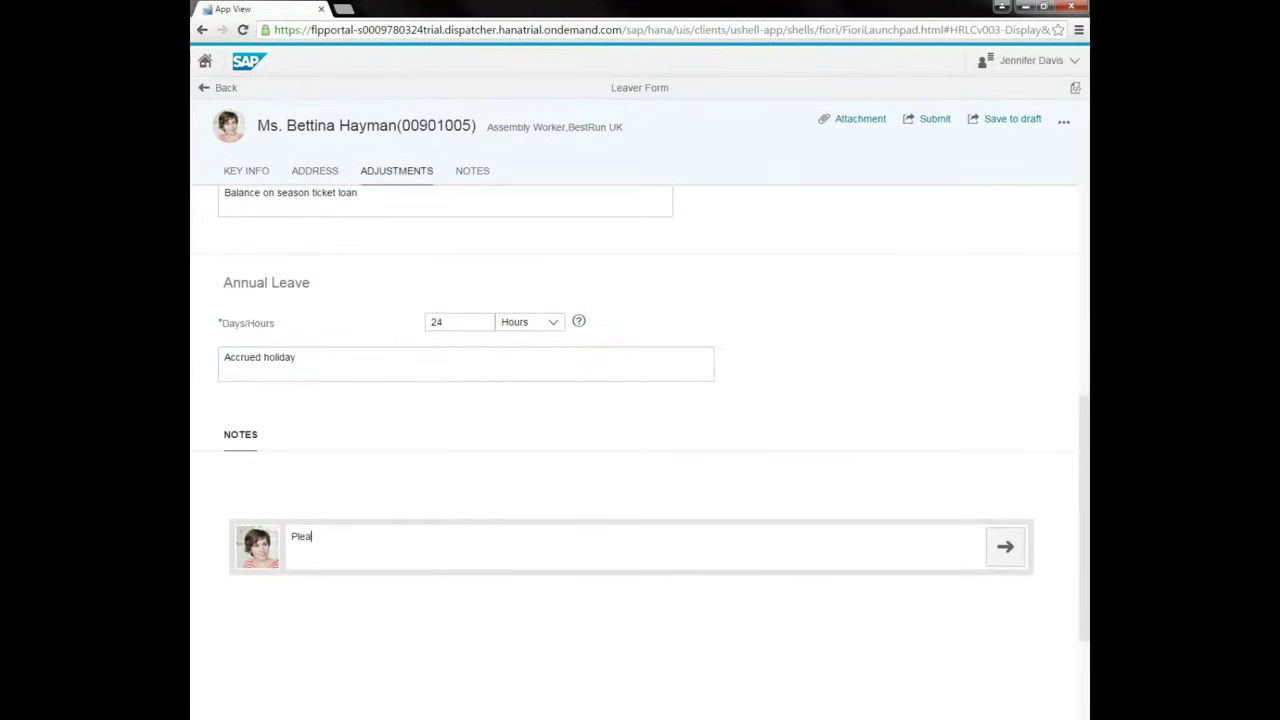
type("se process as a")
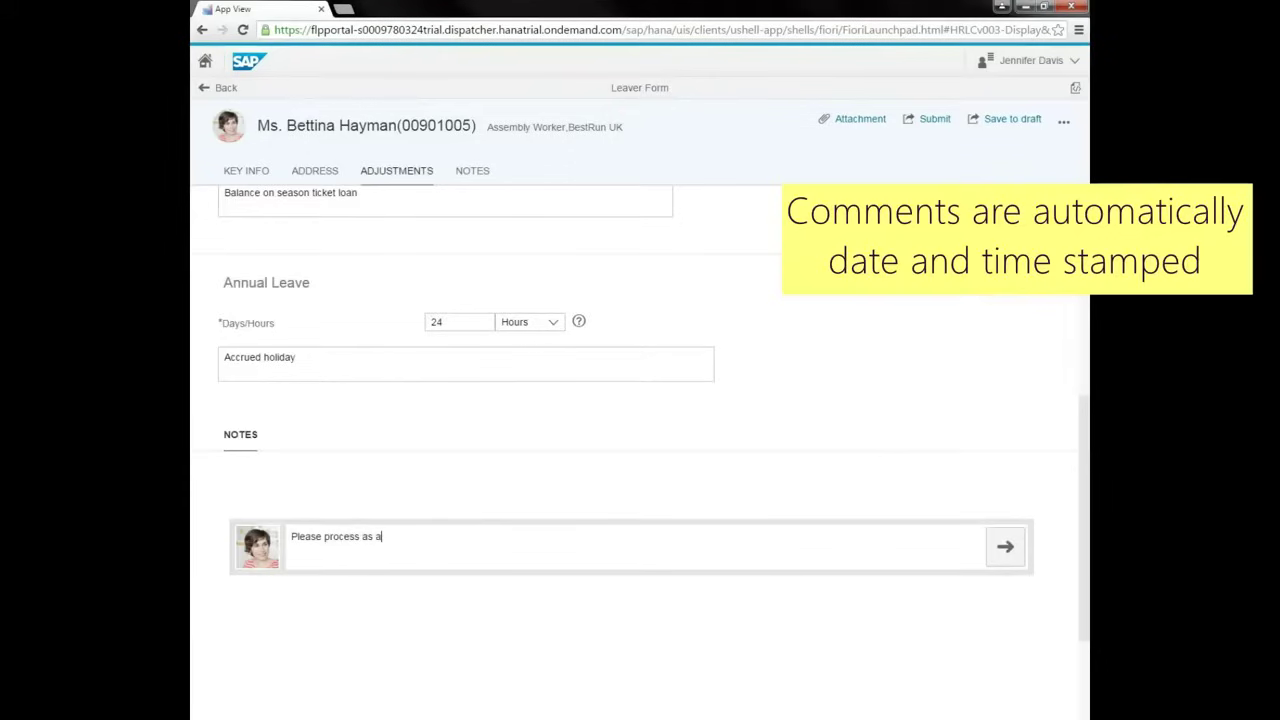
type(" priority")
Post the 'Please process as a priority' note and submit the leaver form.
key("Return")
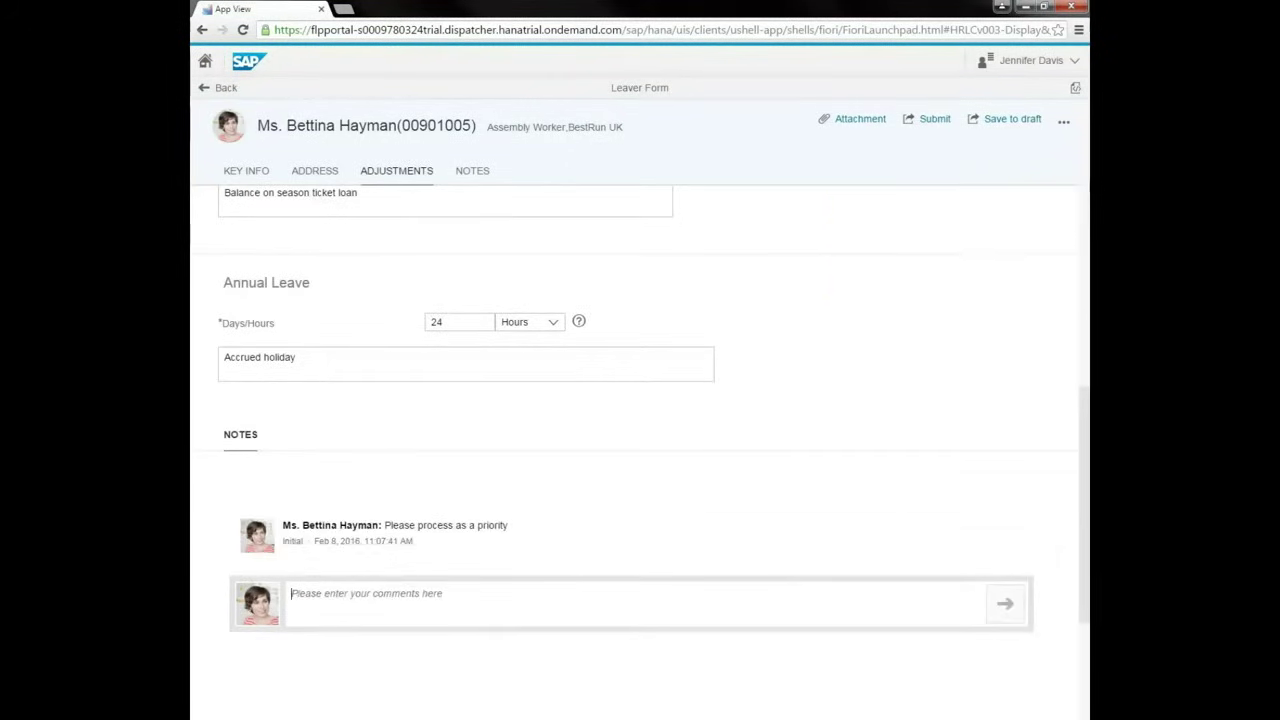
left_click(928, 118)
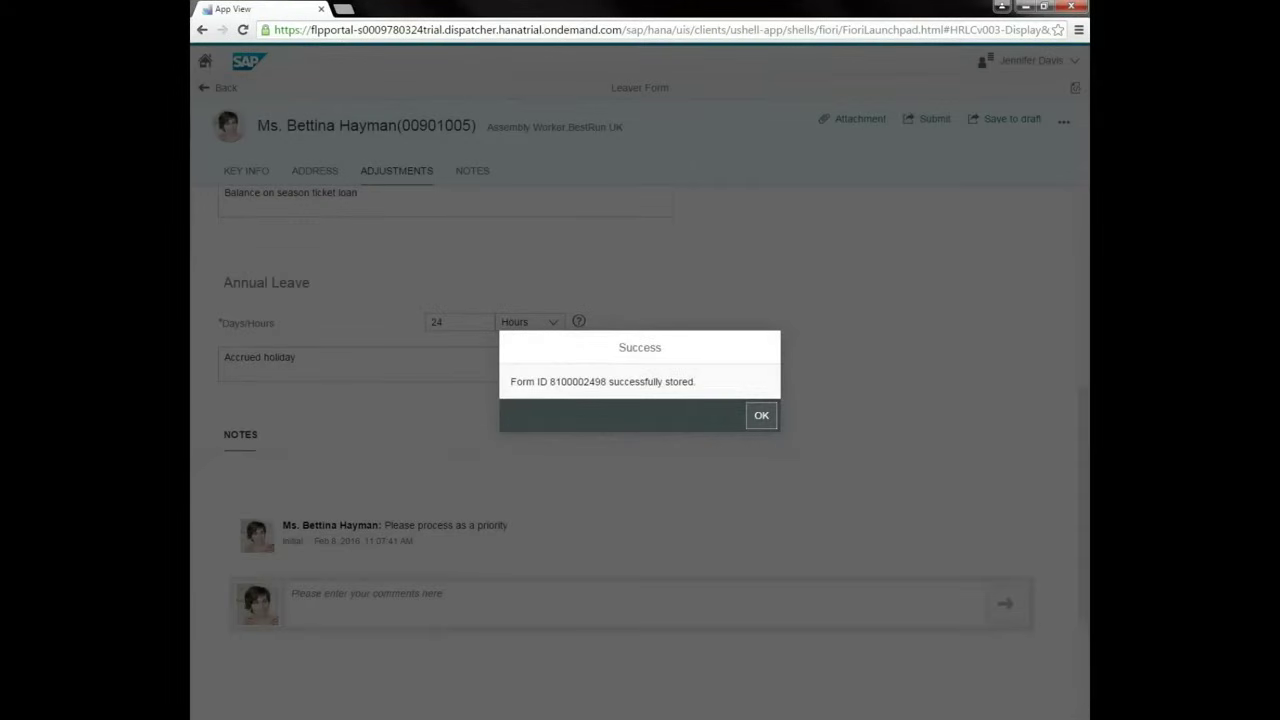
Acknowledge the save confirmation, go to Stelo Inbox and filter it to Submitted forms.
left_click(761, 415)
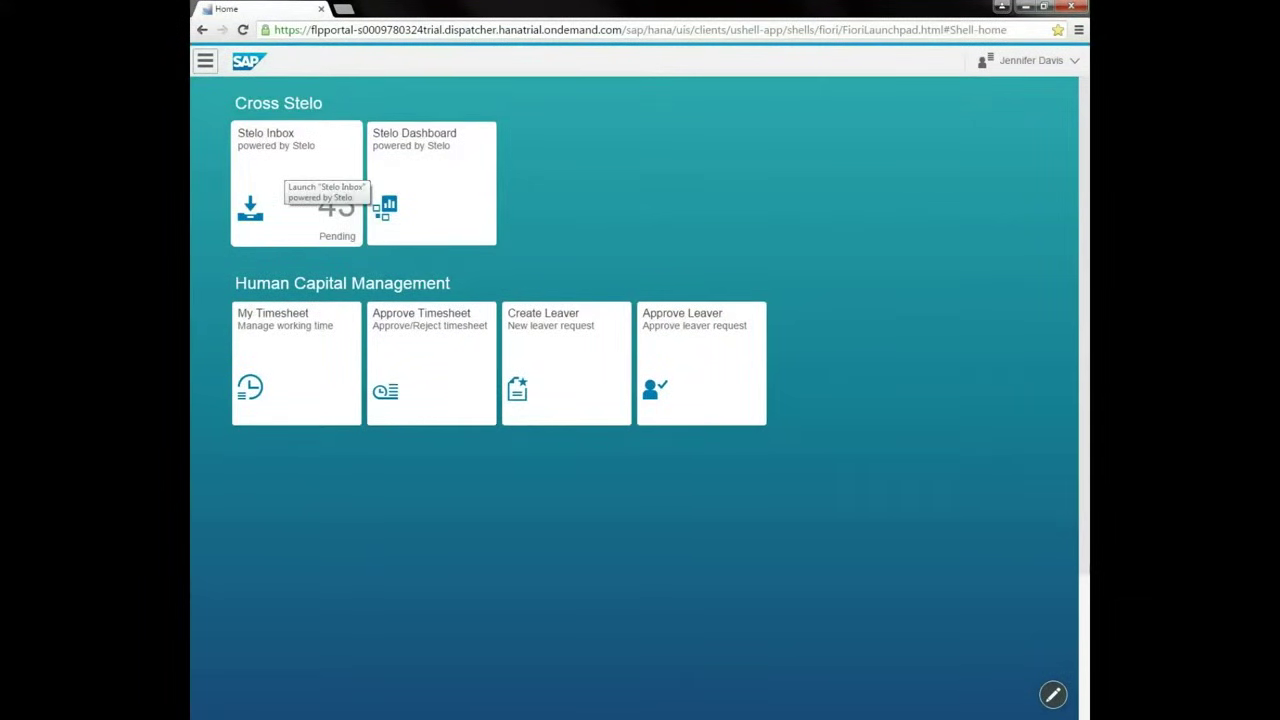
left_click(282, 172)
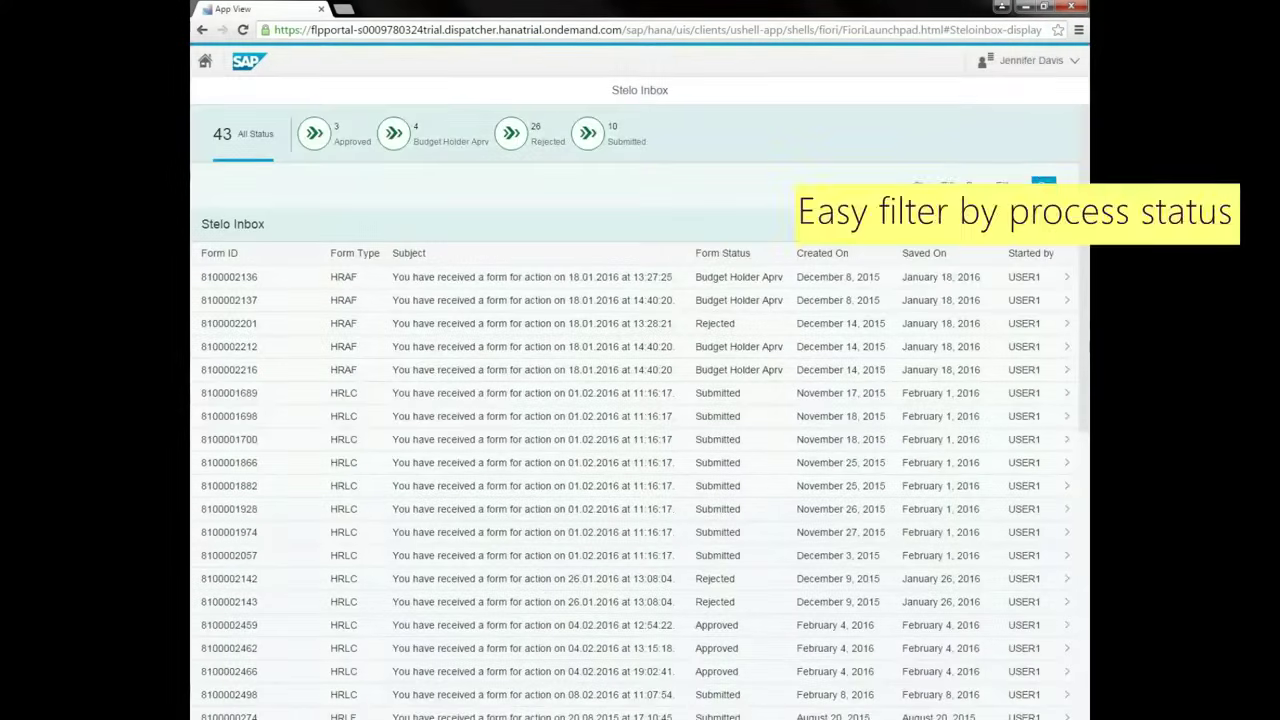
left_click(588, 133)
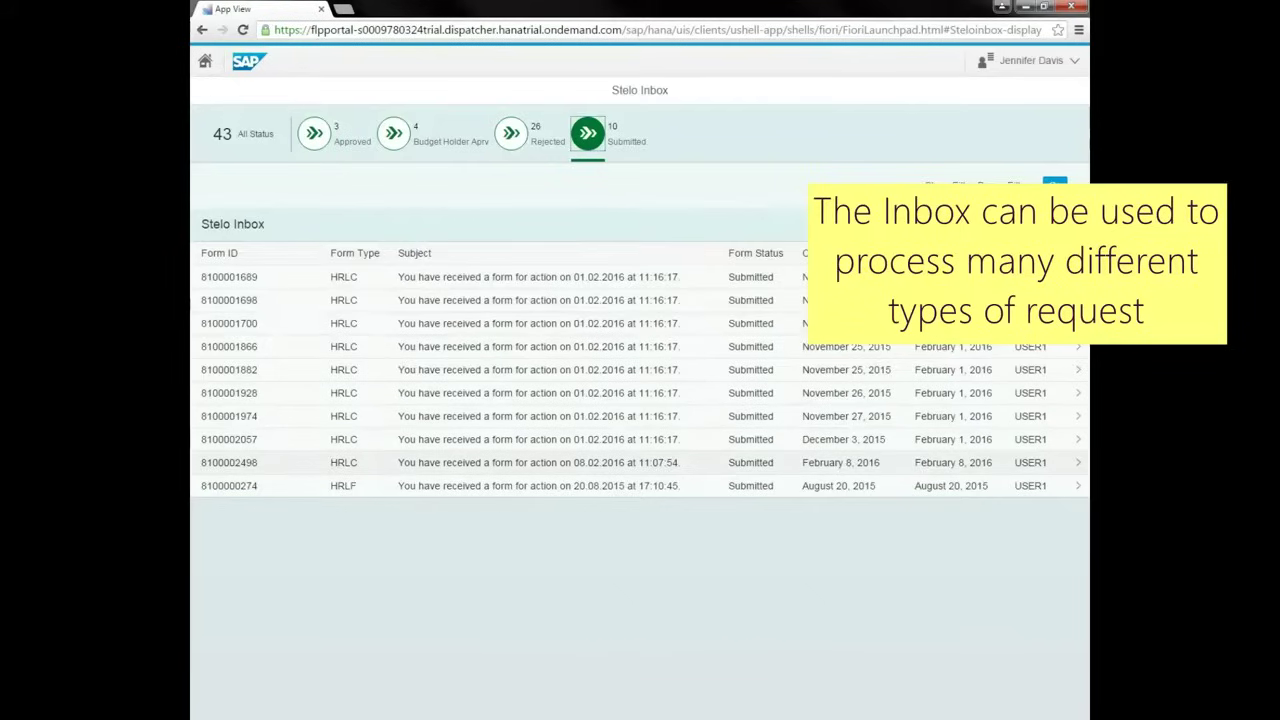
left_click(540, 462)
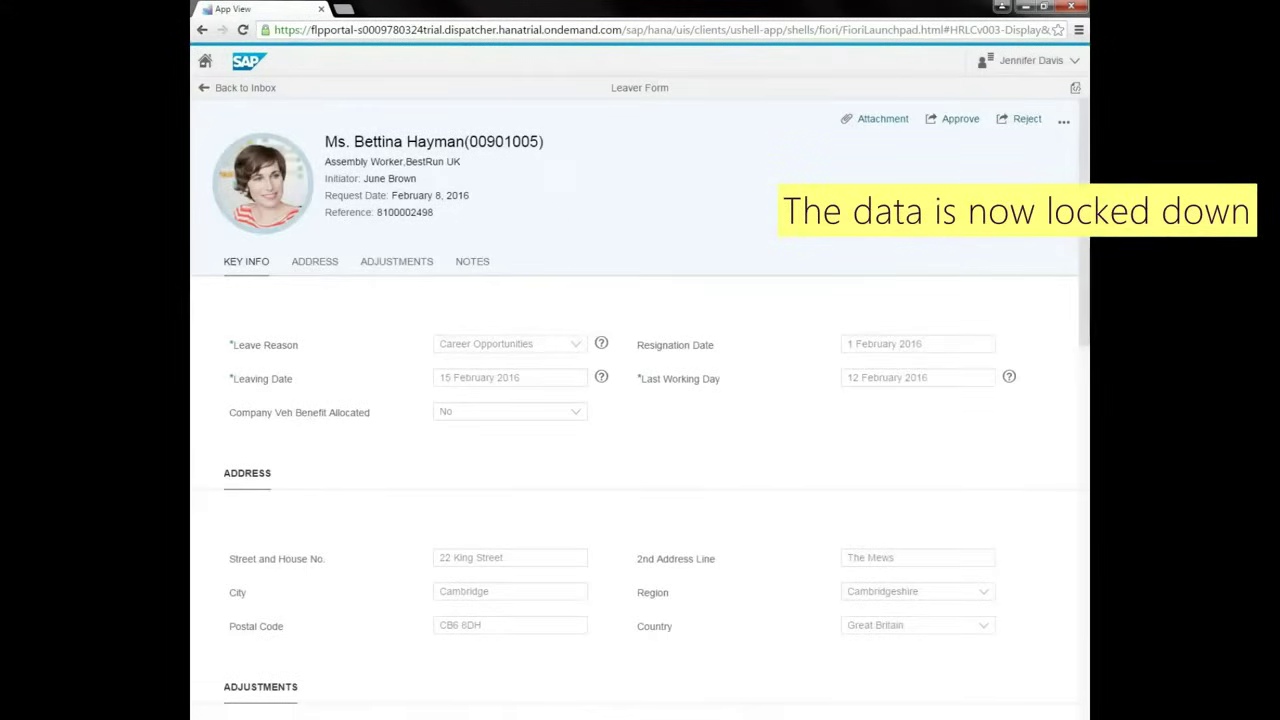
scroll(640, 420, "down", 5)
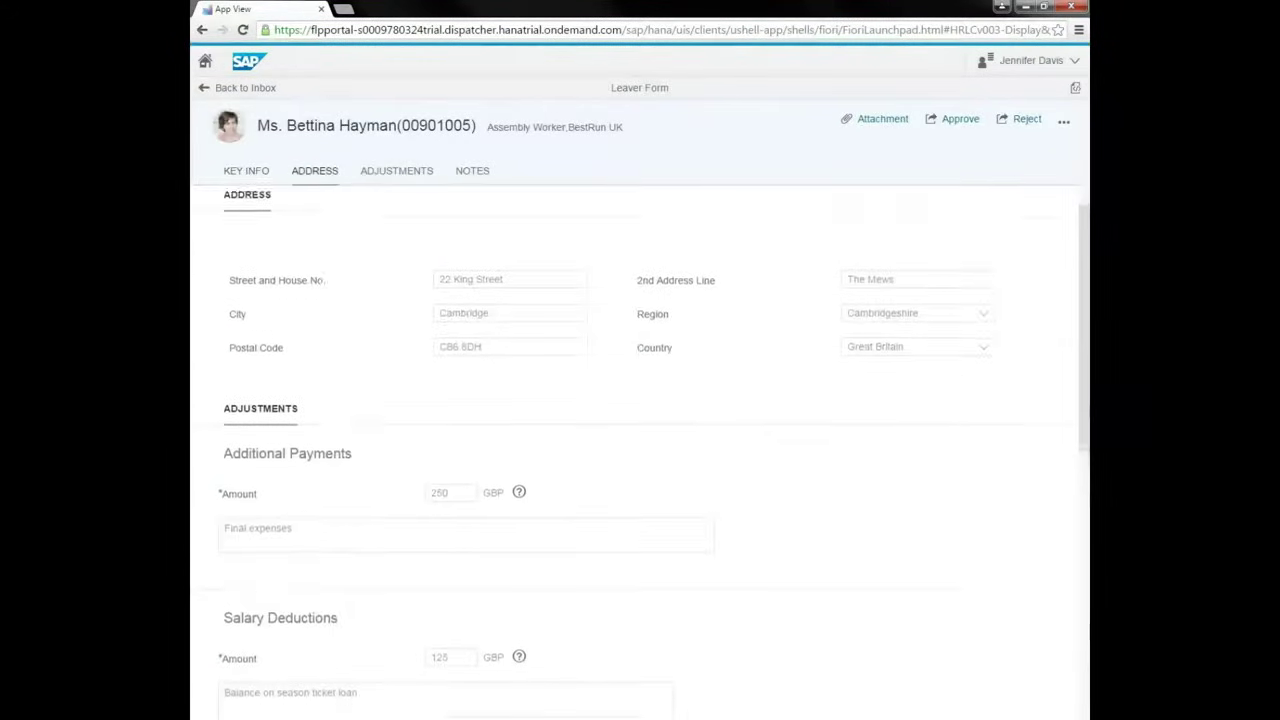
scroll(640, 440, "down", 2)
scroll(640, 440, "up", 5)
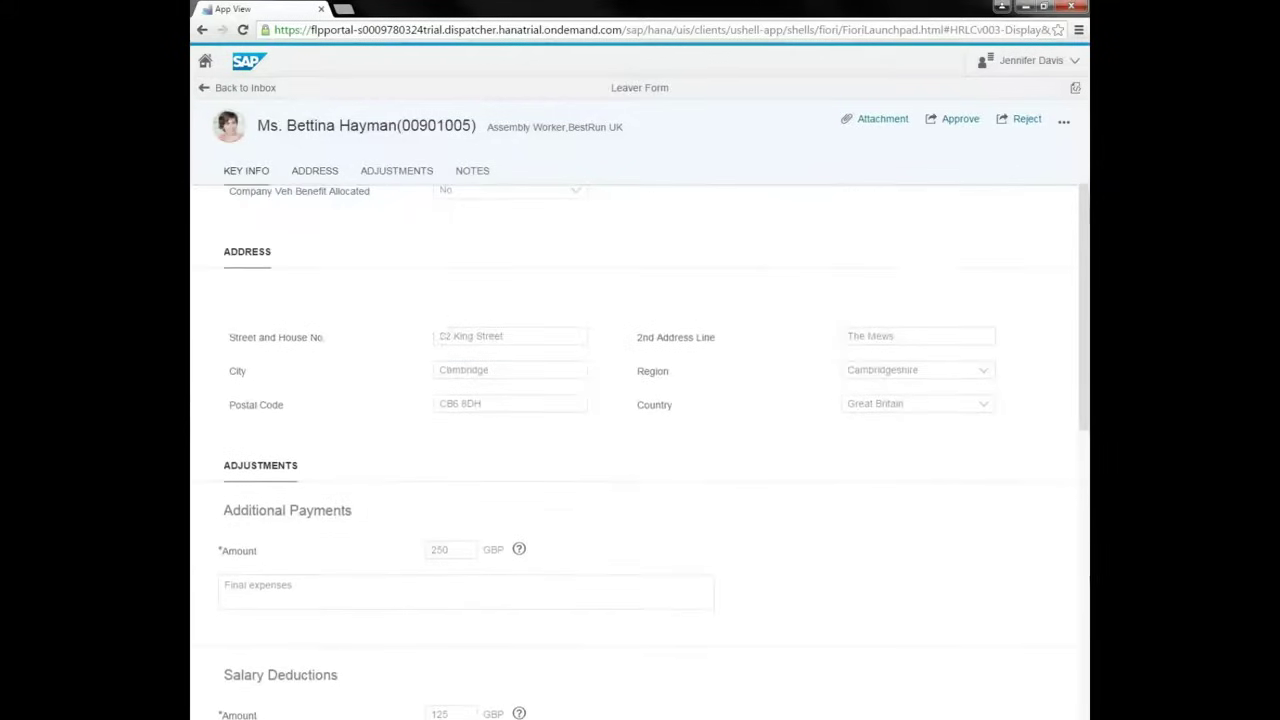
scroll(640, 450, "up", 3)
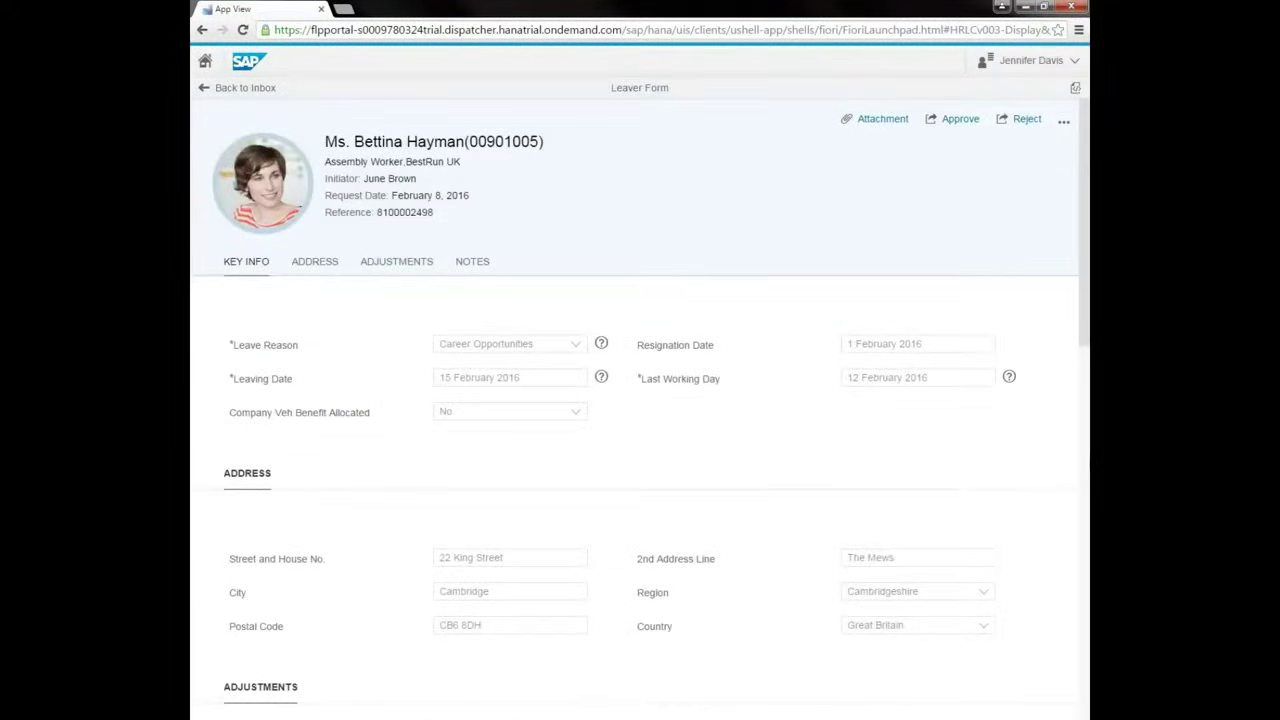
left_click(952, 118)
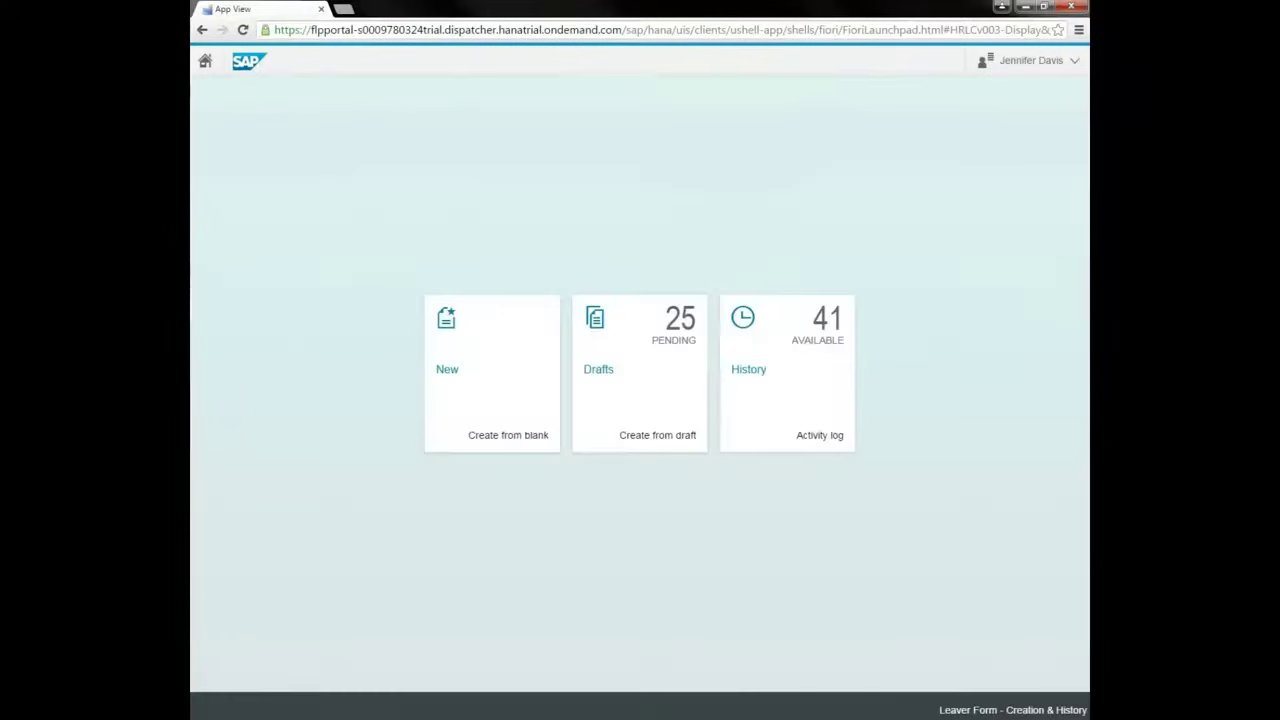
Confirm the approval success message to return to the launchpad home.
left_click(761, 415)
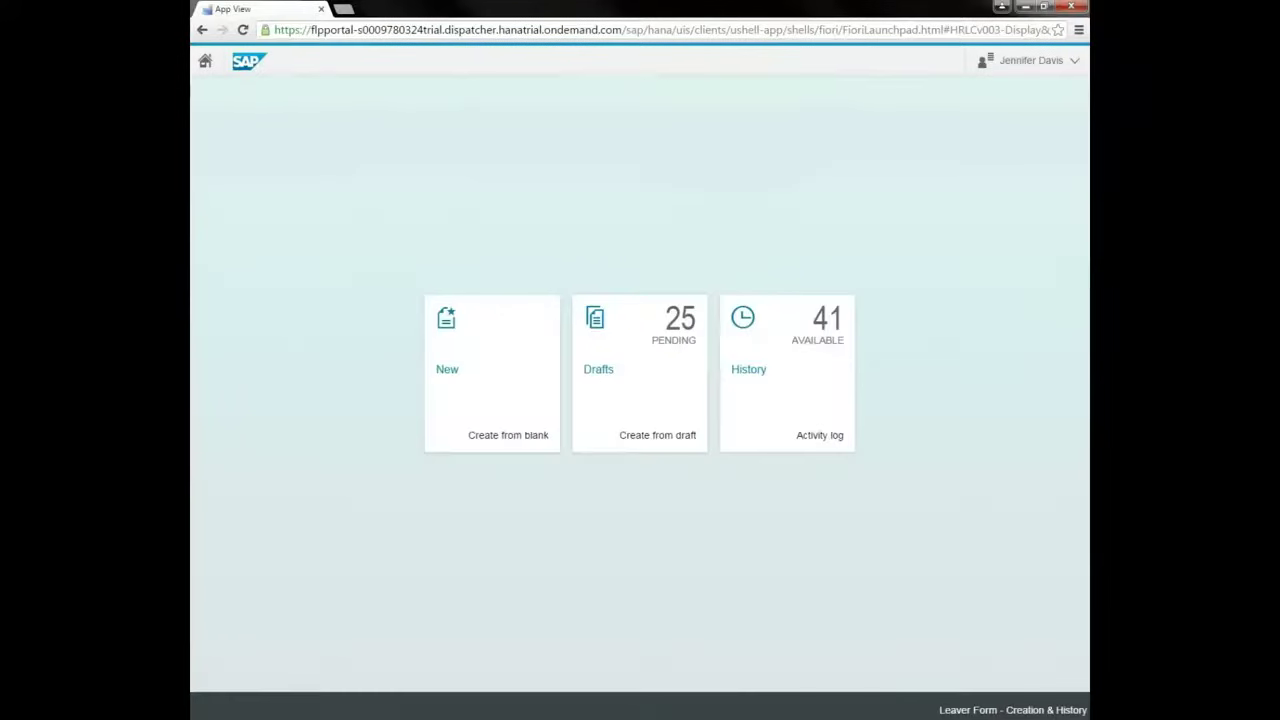